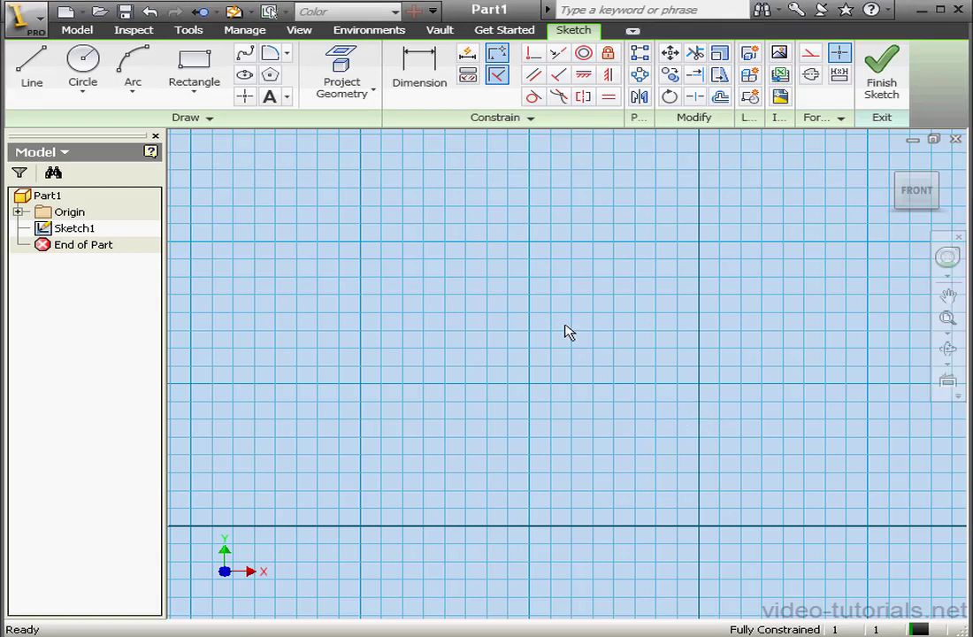
Sketch a vertical line about 2.23 in long near the middle of the sketch plane.
left_click(42, 71)
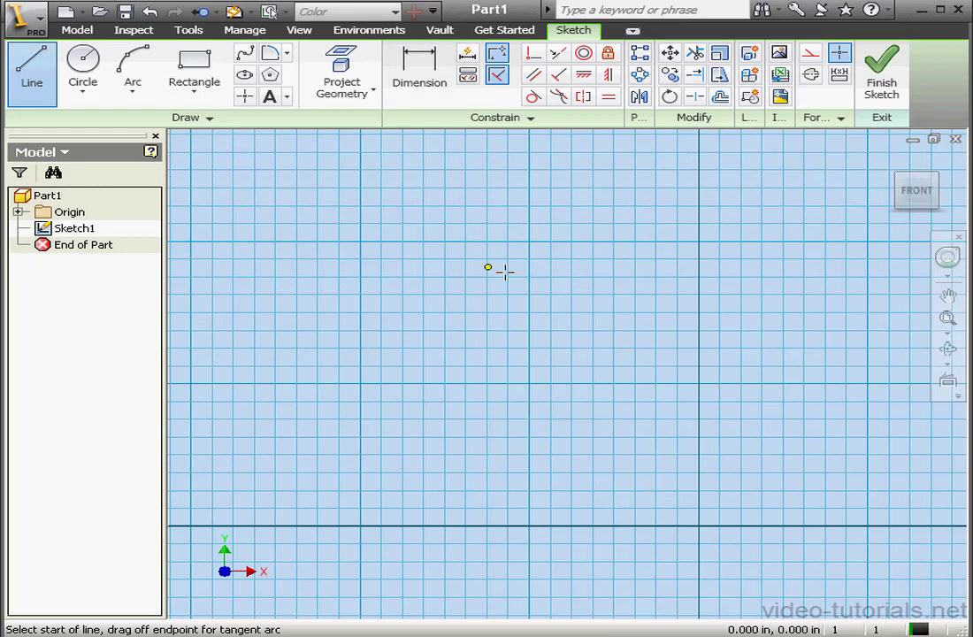
left_click(529, 188)
left_click(530, 504)
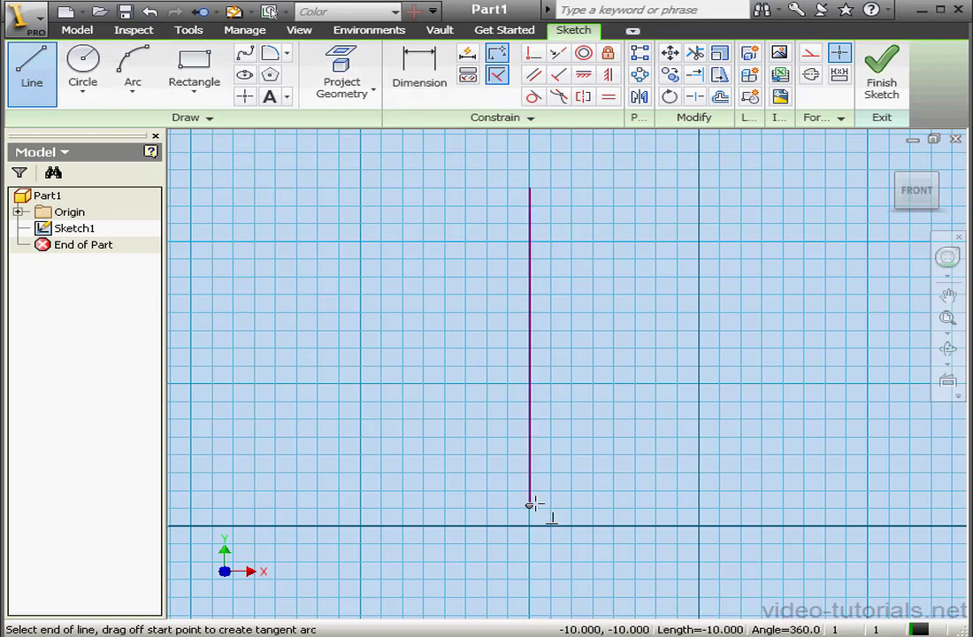
right_click(588, 429)
left_click(643, 437)
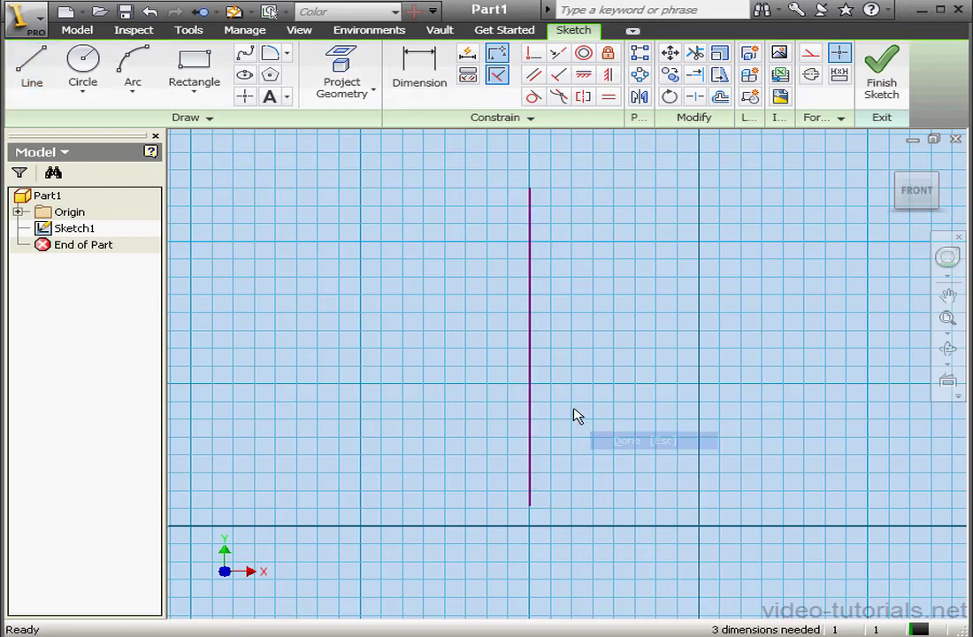
Sketch a horizontal line about 1.07 in long crossing the upper part of the vertical line.
left_click(31, 70)
left_click(457, 295)
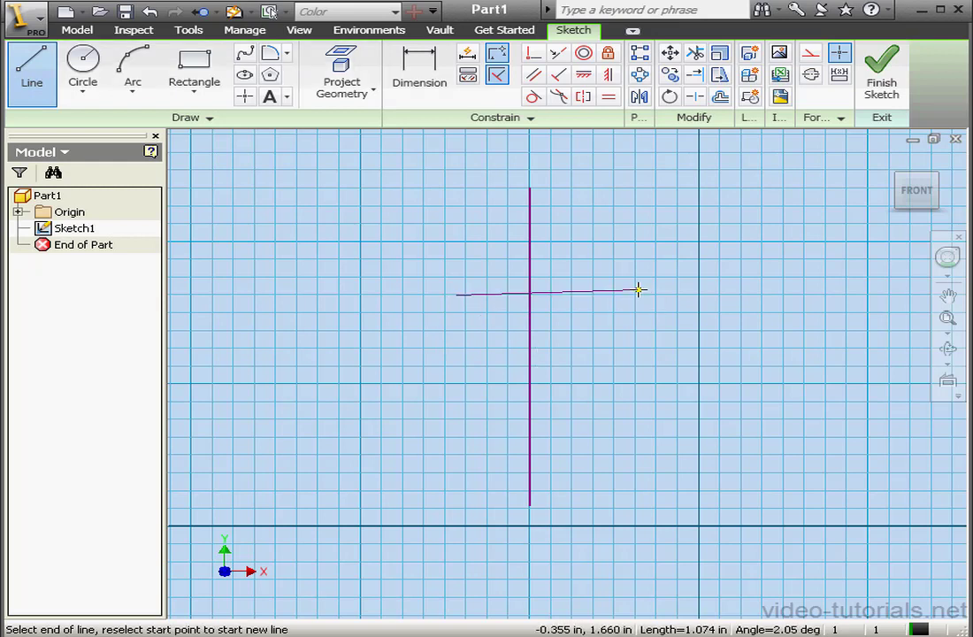
left_click(637, 295)
right_click(637, 296)
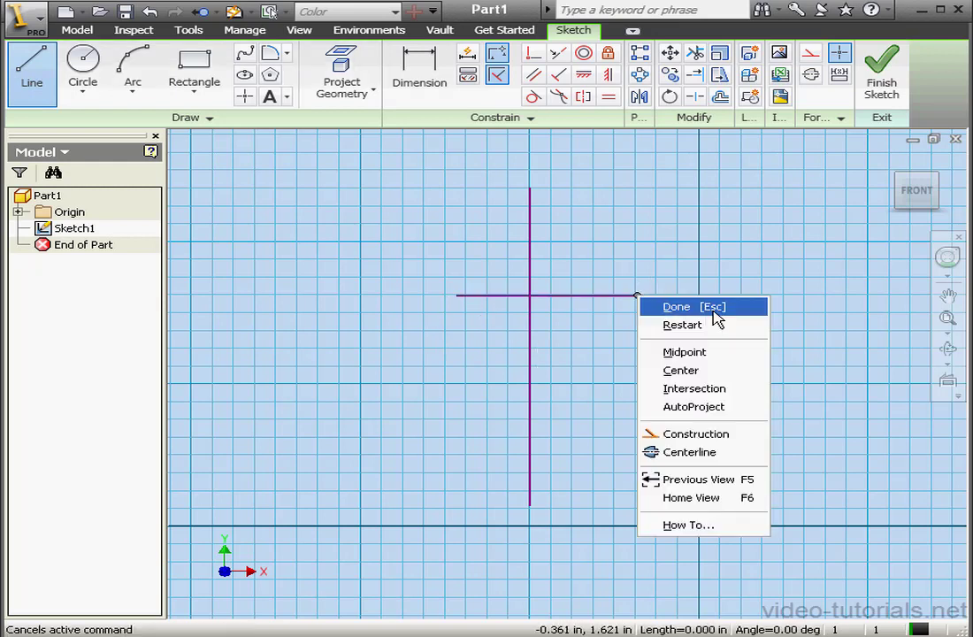
left_click(655, 307)
Make the midpoints of the horizontal and vertical lines coincident so that they bisect each other.
left_click(533, 54)
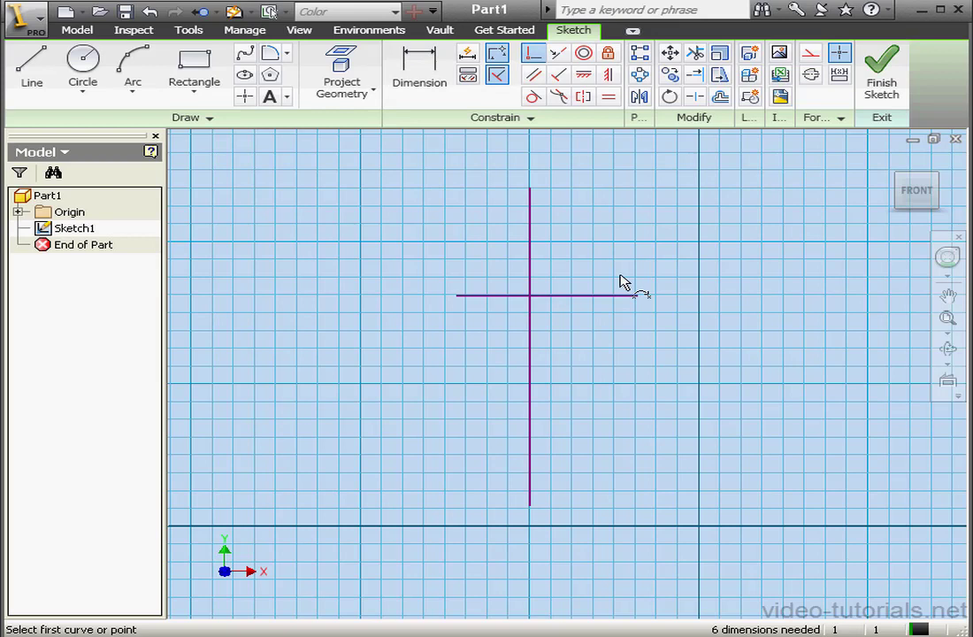
left_click(548, 296)
left_click(530, 346)
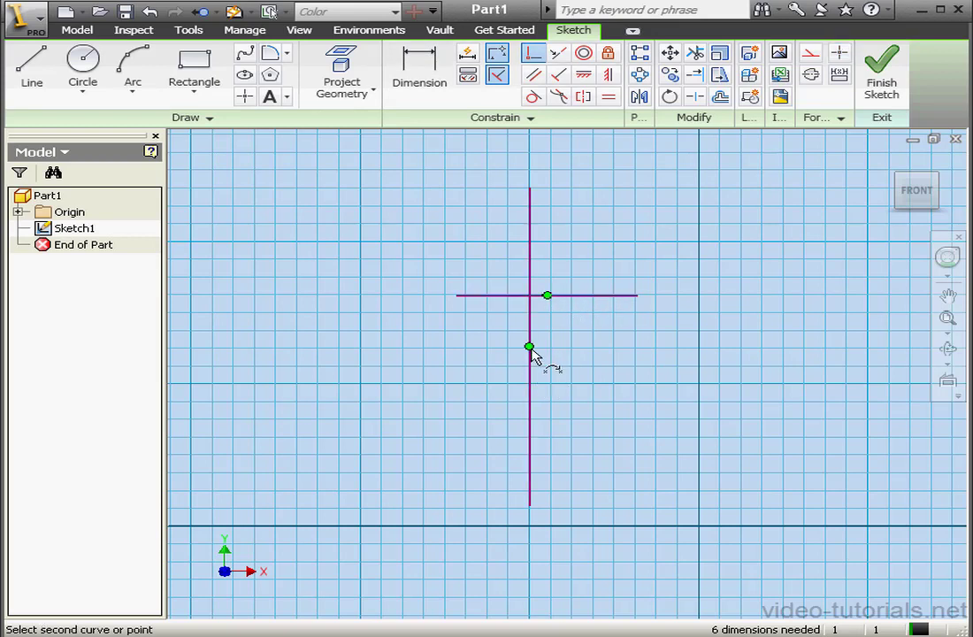
right_click(588, 335)
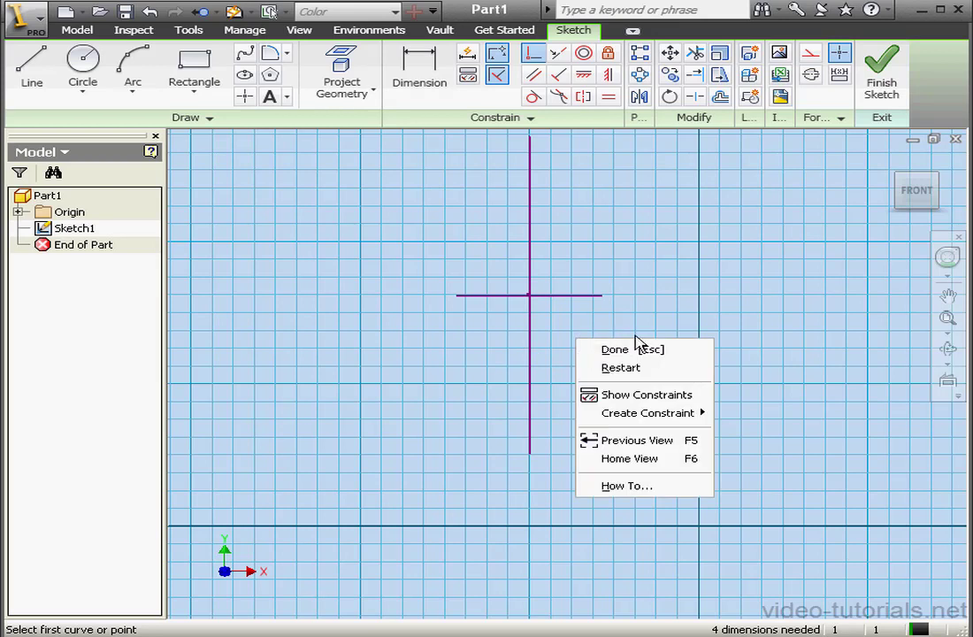
left_click(611, 348)
key("F2")
left_click_drag(572, 349, 577, 388)
key("Escape")
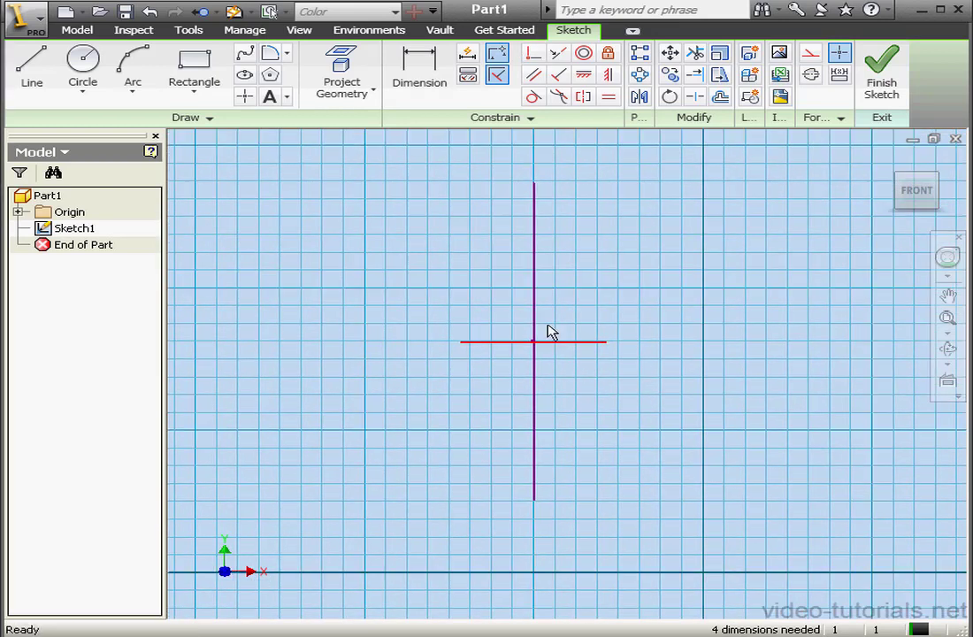
Dimension the vertical line's length and set it to 2 in.
left_click(416, 70)
left_click(535, 427)
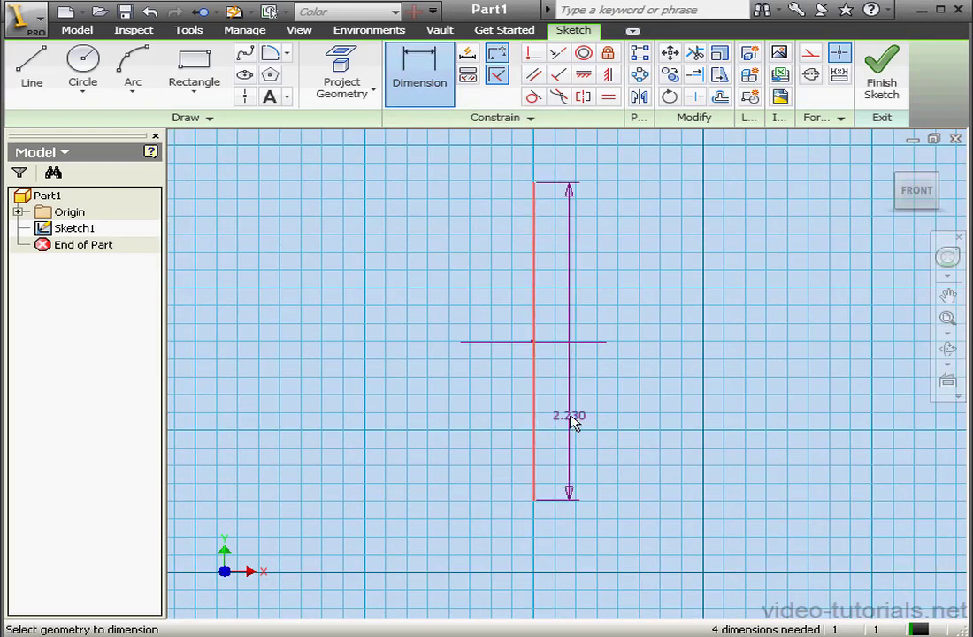
left_click(770, 398)
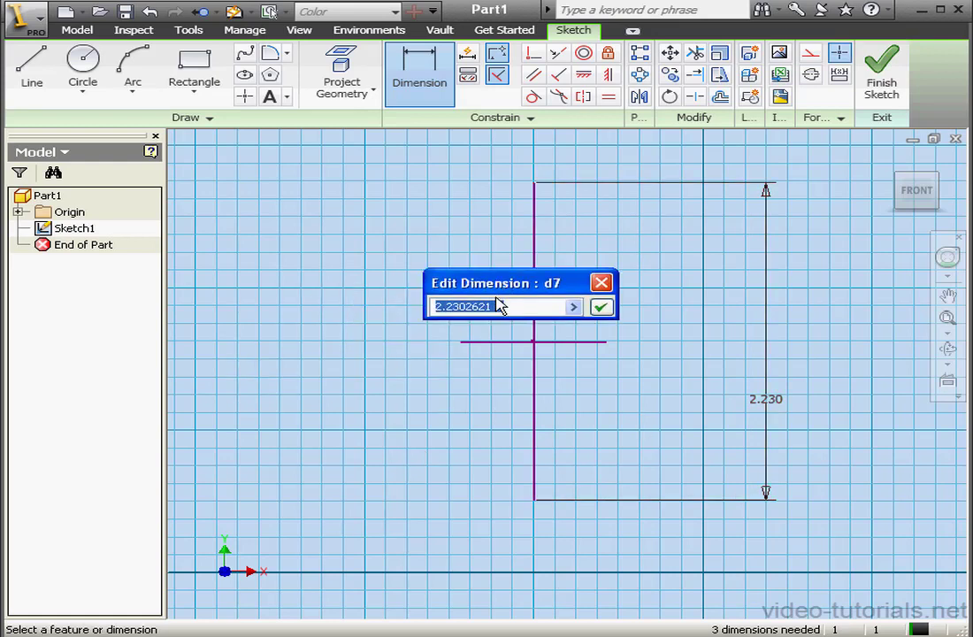
type("2")
left_click(601, 306)
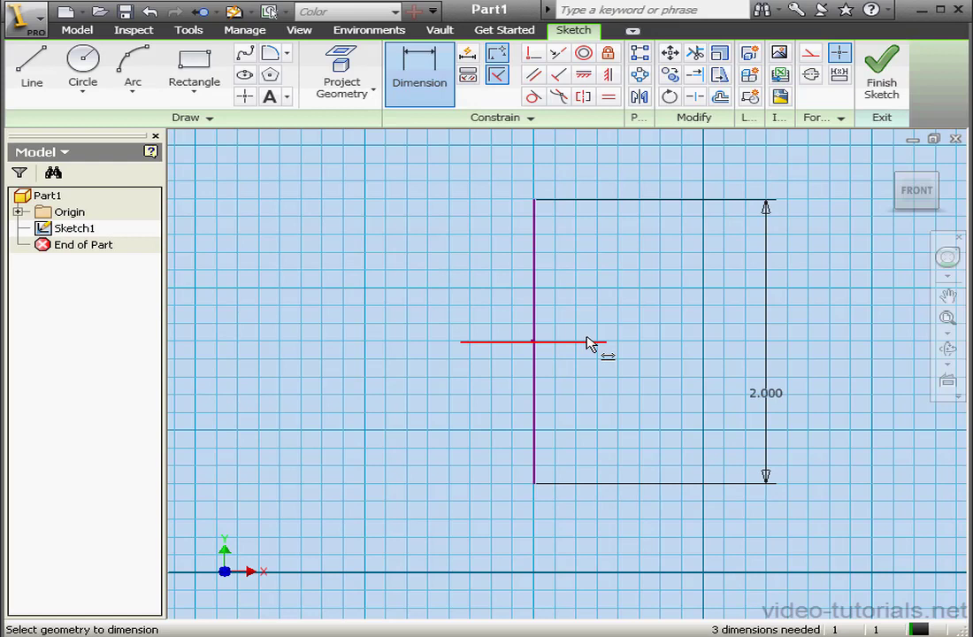
Dimension the horizontal line's length with the equation d7/2, linking it to half the vertical line's dimension.
left_click(591, 342)
left_click(602, 292)
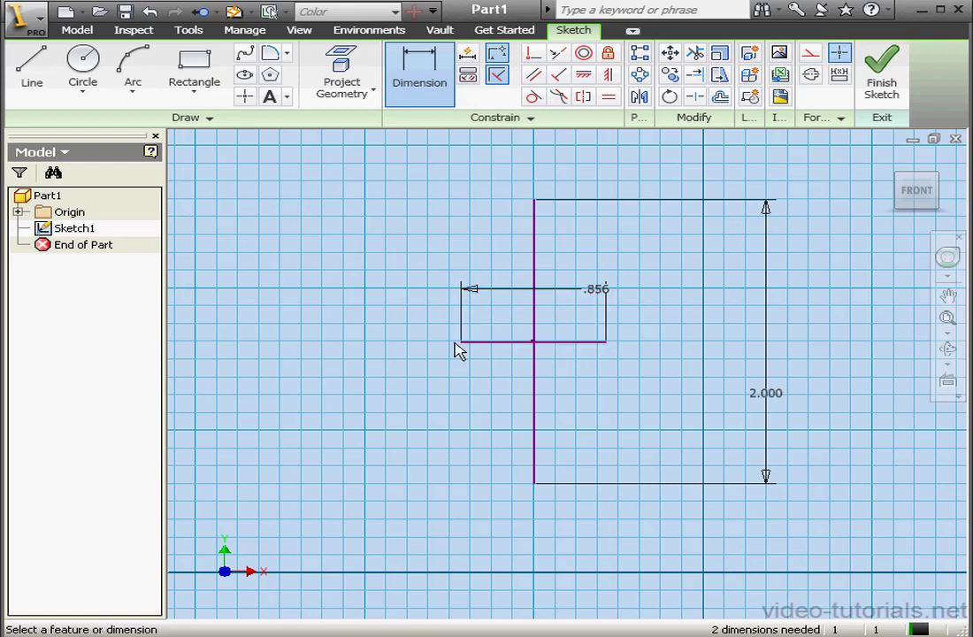
left_click_drag(631, 343, 744, 234)
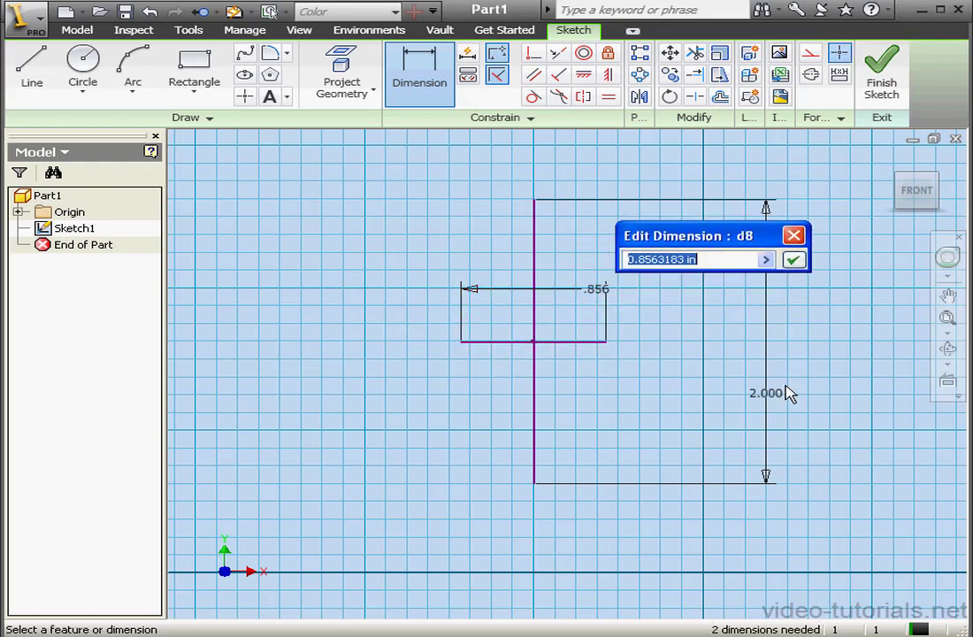
left_click(772, 391)
type("/2")
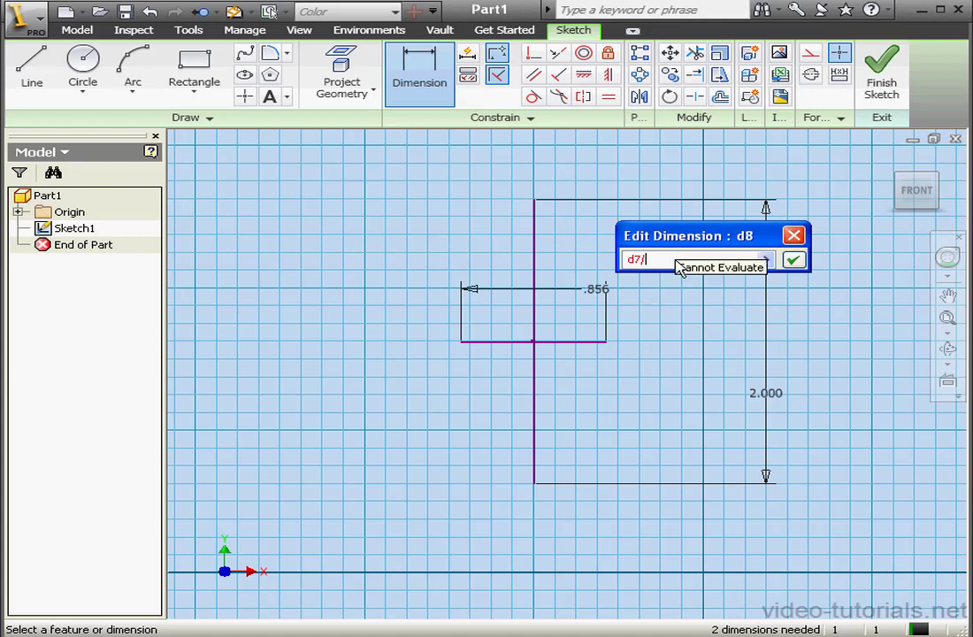
left_click(793, 259)
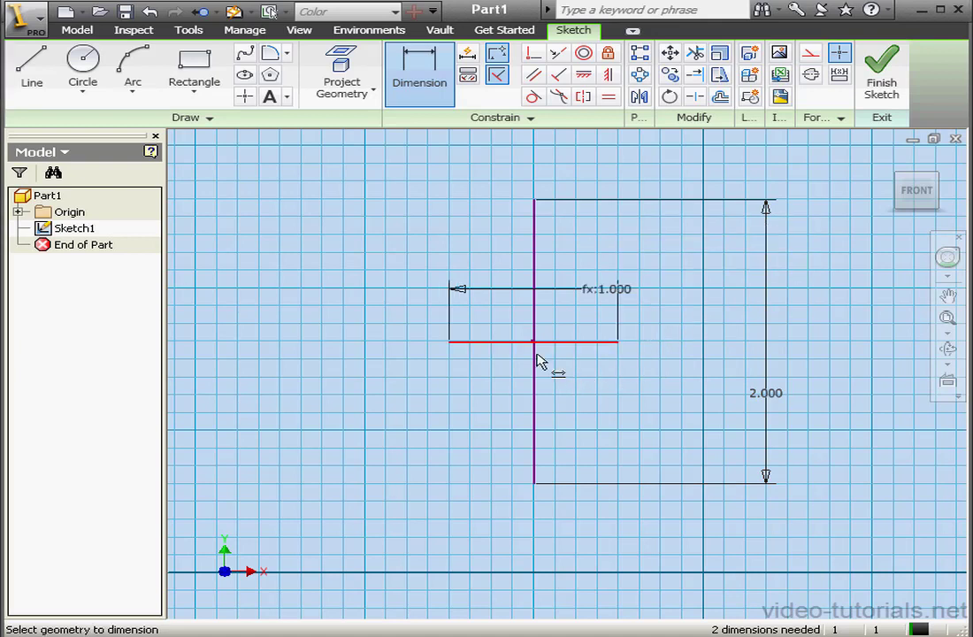
Draw a closed spline clockwise through the four line endpoints, starting and ending at the horizontal line's left end.
left_click(245, 52)
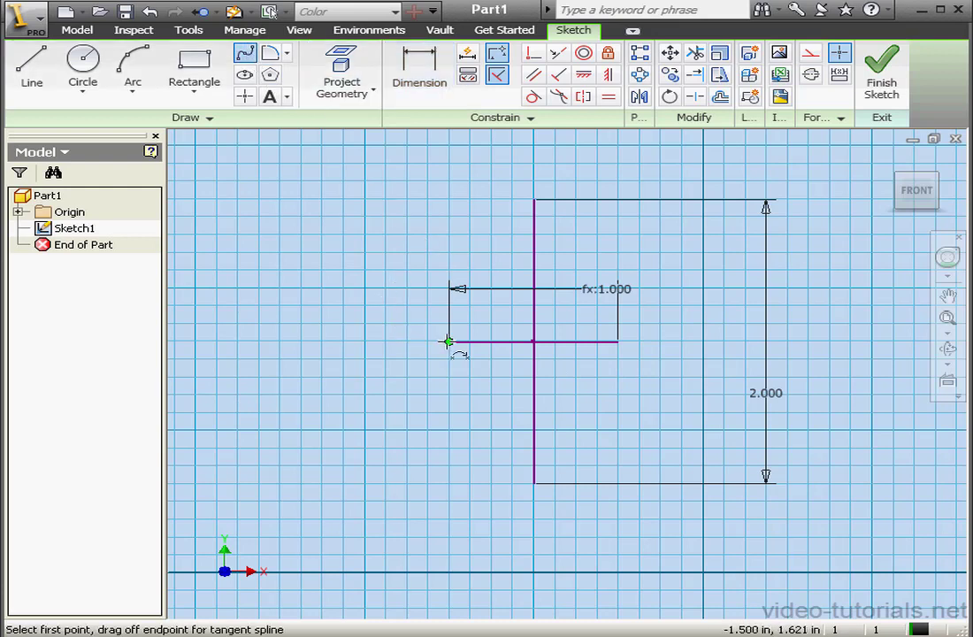
left_click(448, 342)
left_click(533, 200)
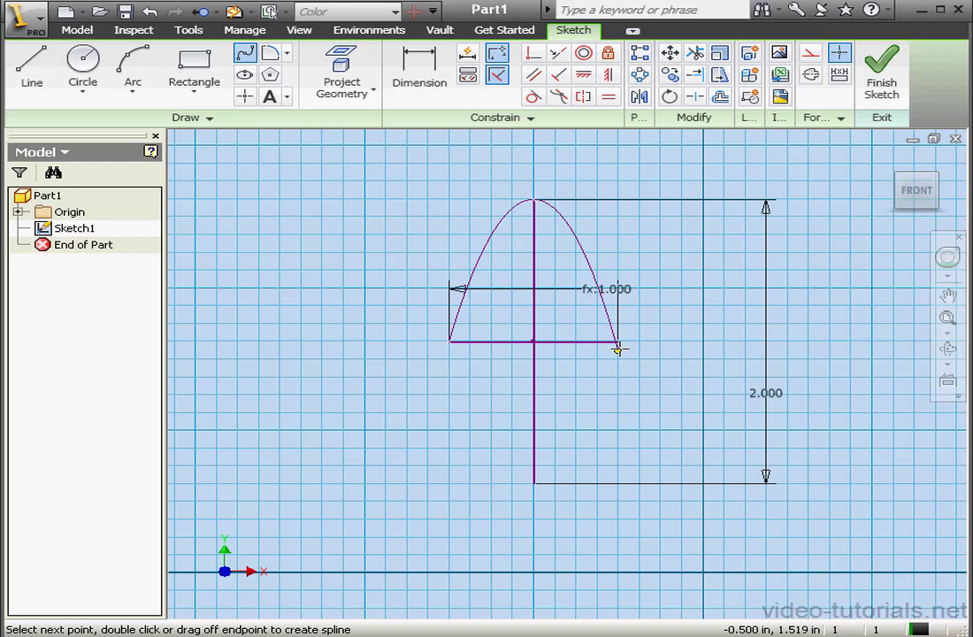
left_click(619, 342)
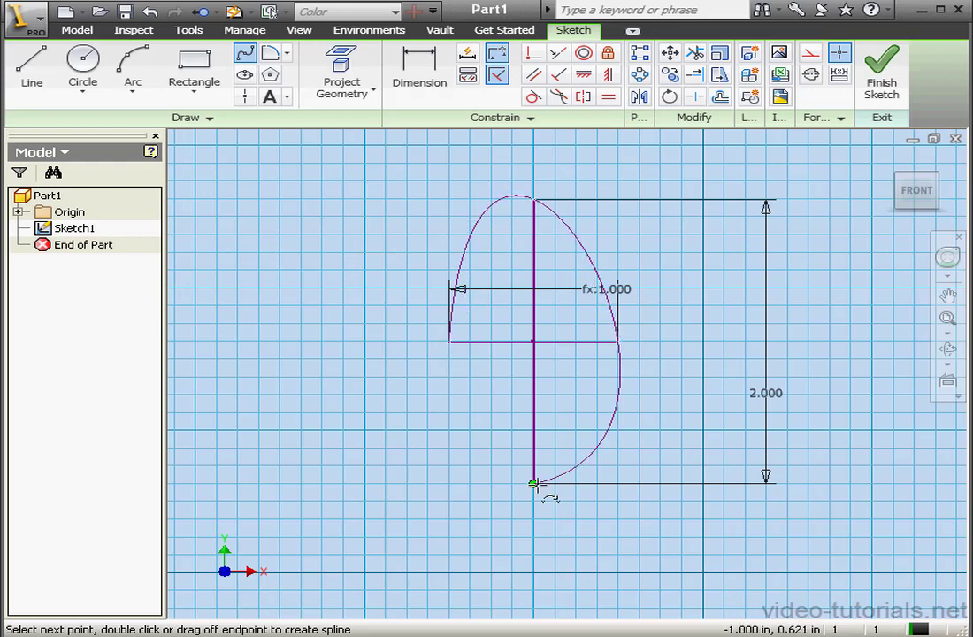
left_click(534, 483)
left_click(448, 341)
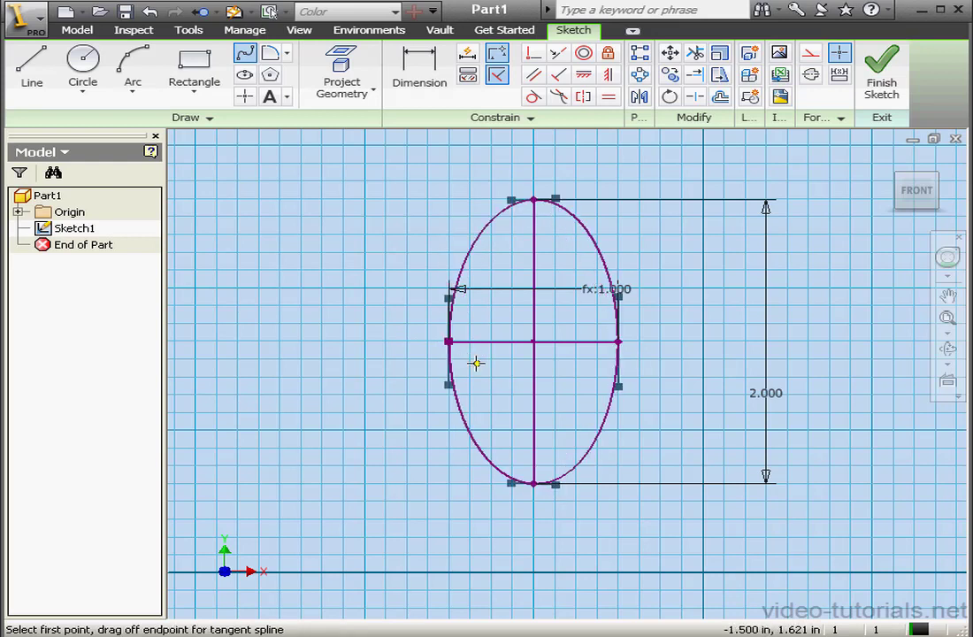
right_click(561, 373)
left_click(609, 384)
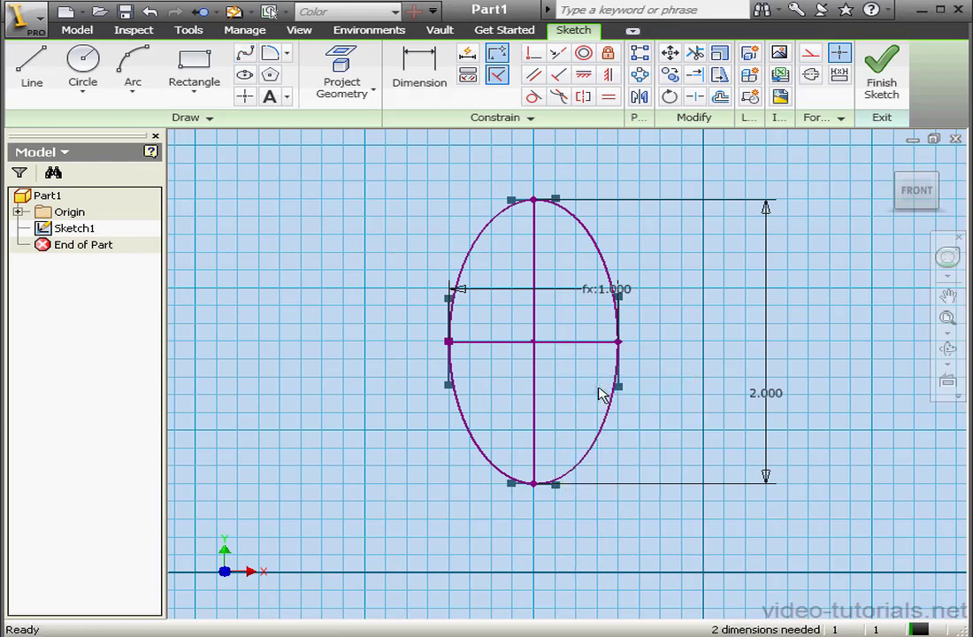
Set the closed spline's line color to Red in its geometry properties.
right_click(616, 395)
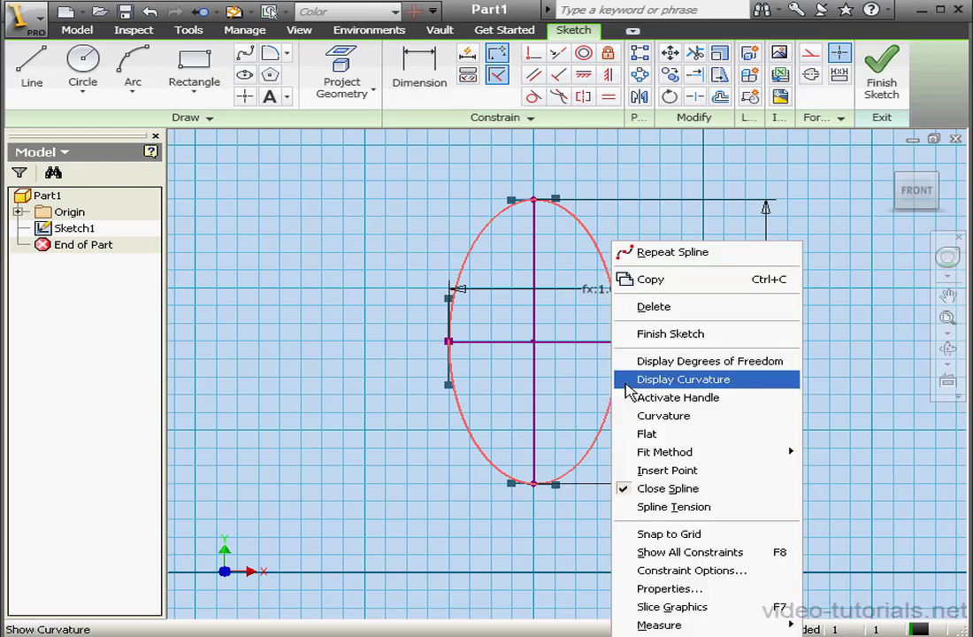
left_click(688, 587)
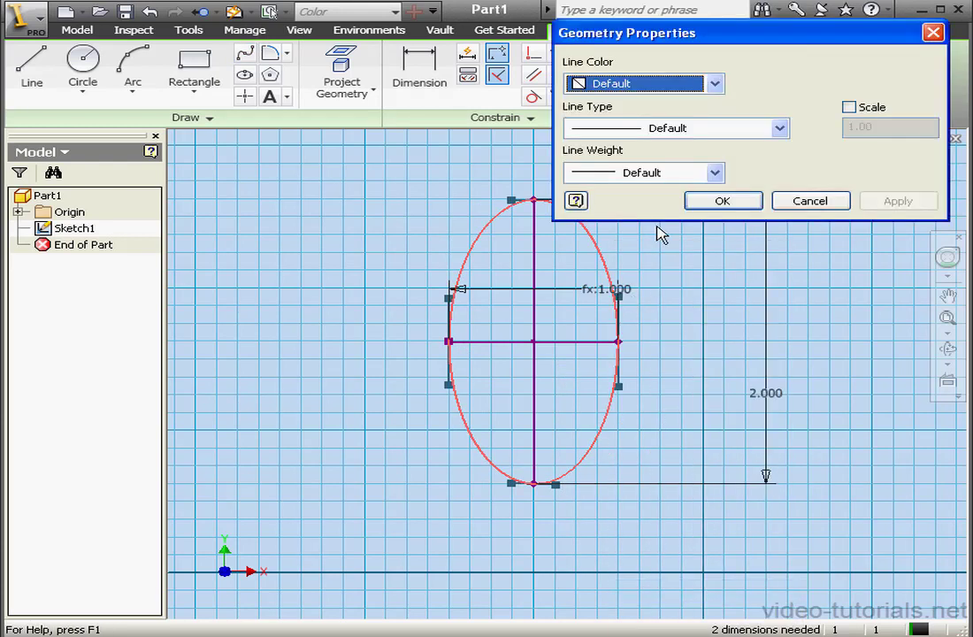
left_click(715, 84)
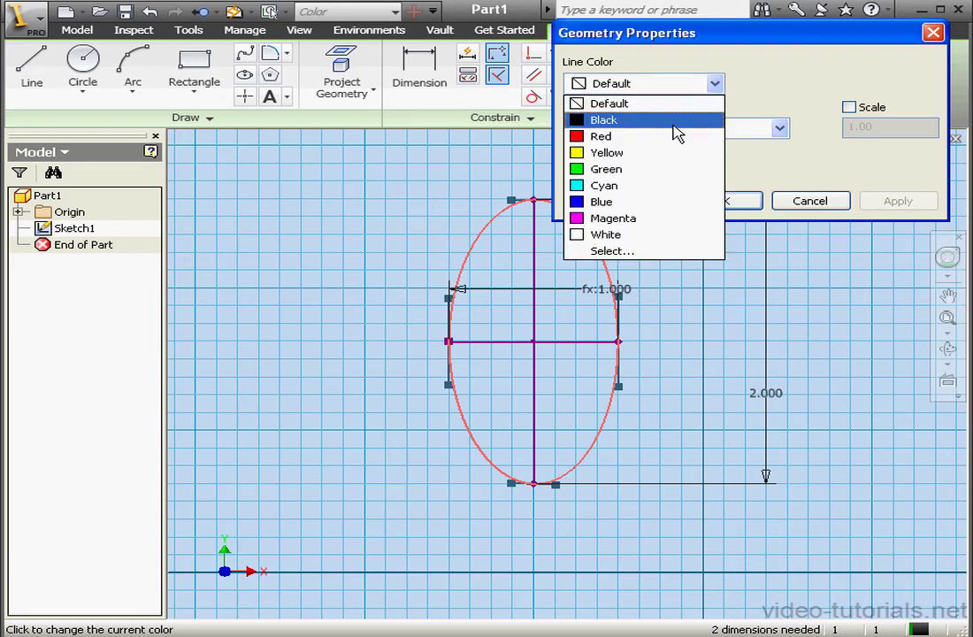
left_click(669, 136)
left_click(895, 202)
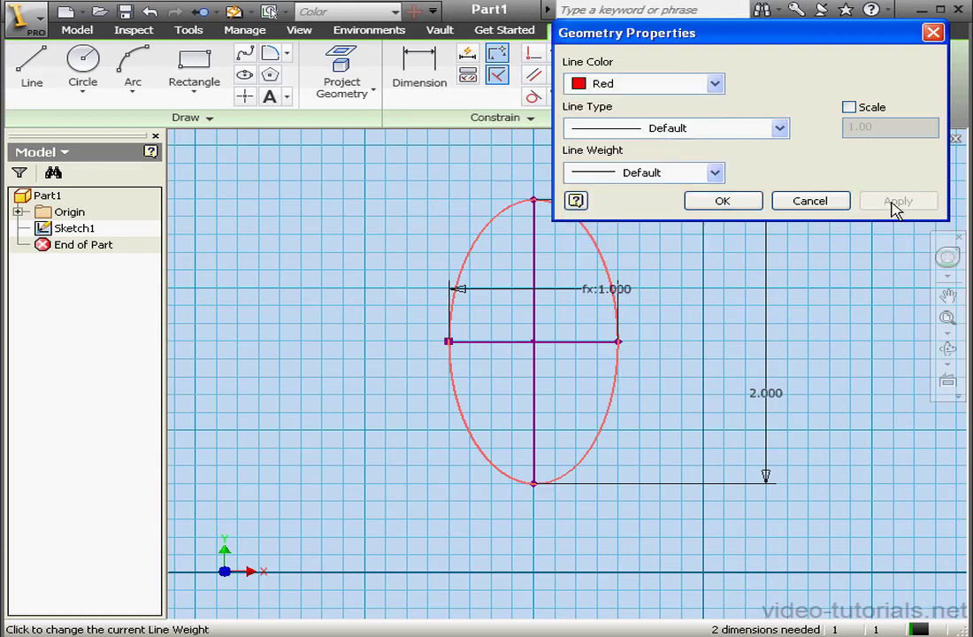
left_click(741, 205)
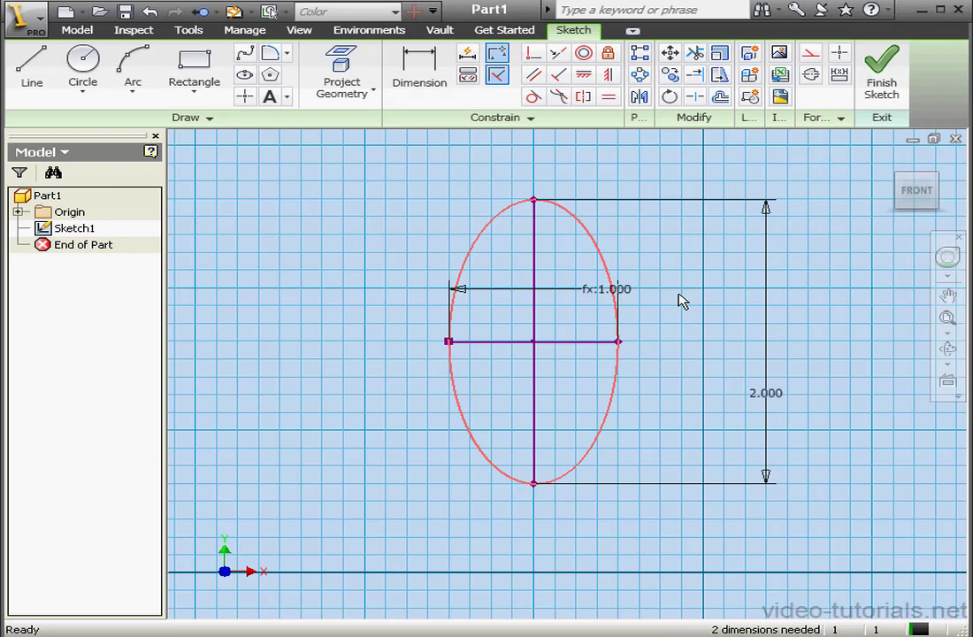
Draw a second closed spline clockwise through the same four endpoints, starting and ending at the vertical line's top end.
left_click(245, 54)
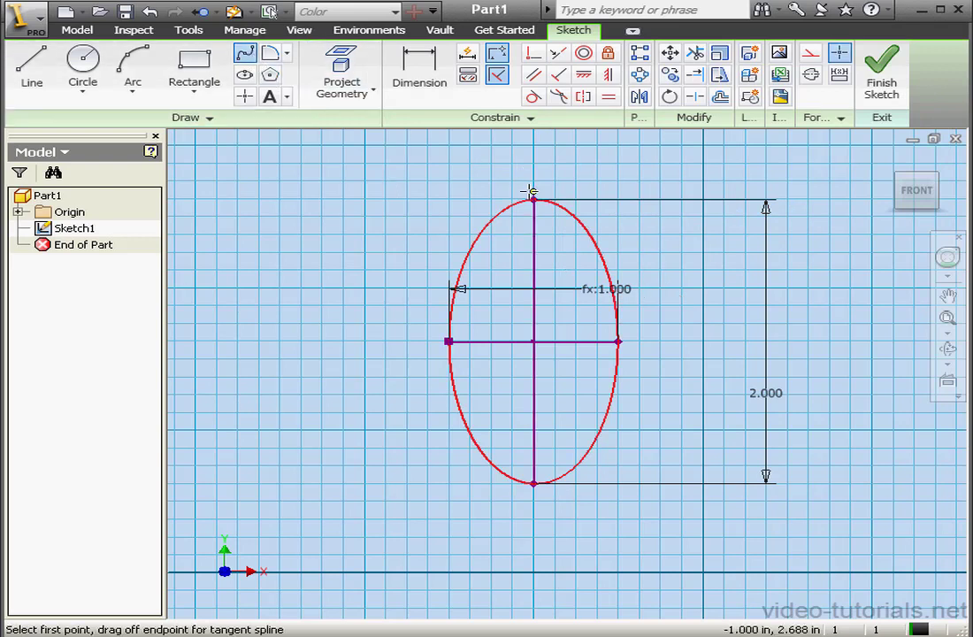
left_click(533, 198)
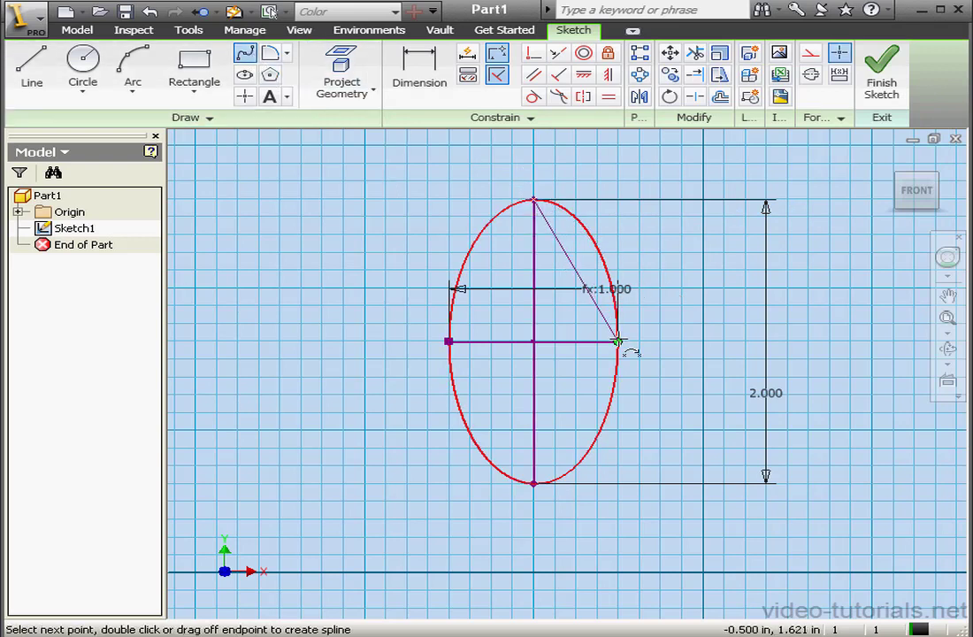
left_click(618, 340)
left_click(532, 483)
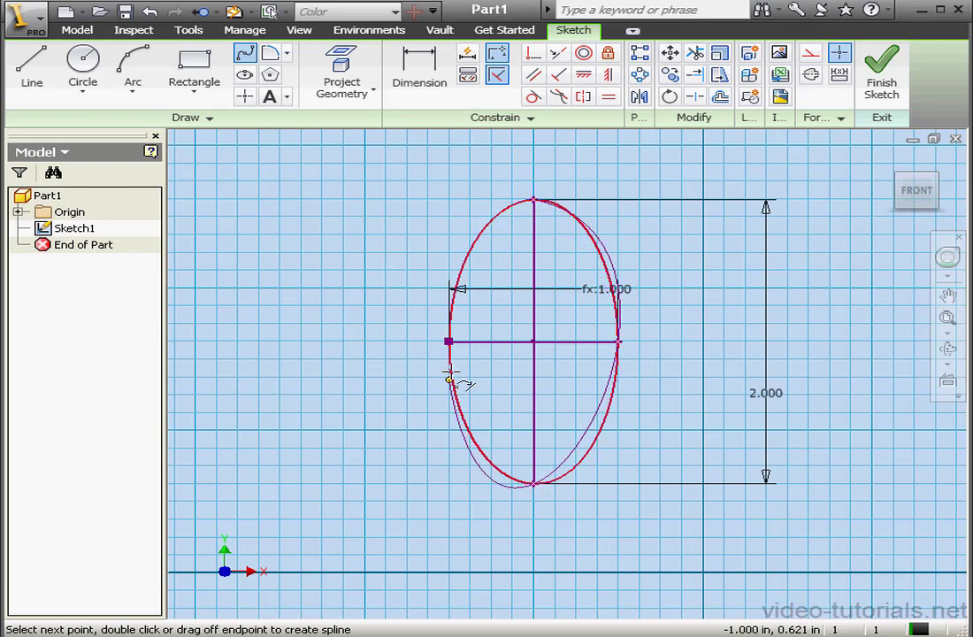
left_click(448, 341)
left_click(532, 198)
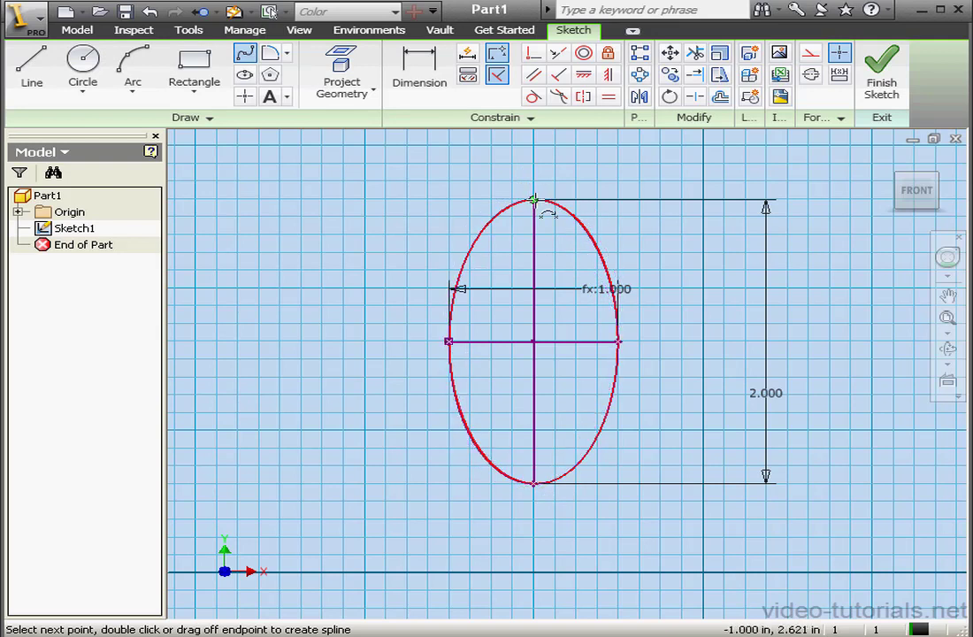
right_click(560, 180)
left_click(621, 191)
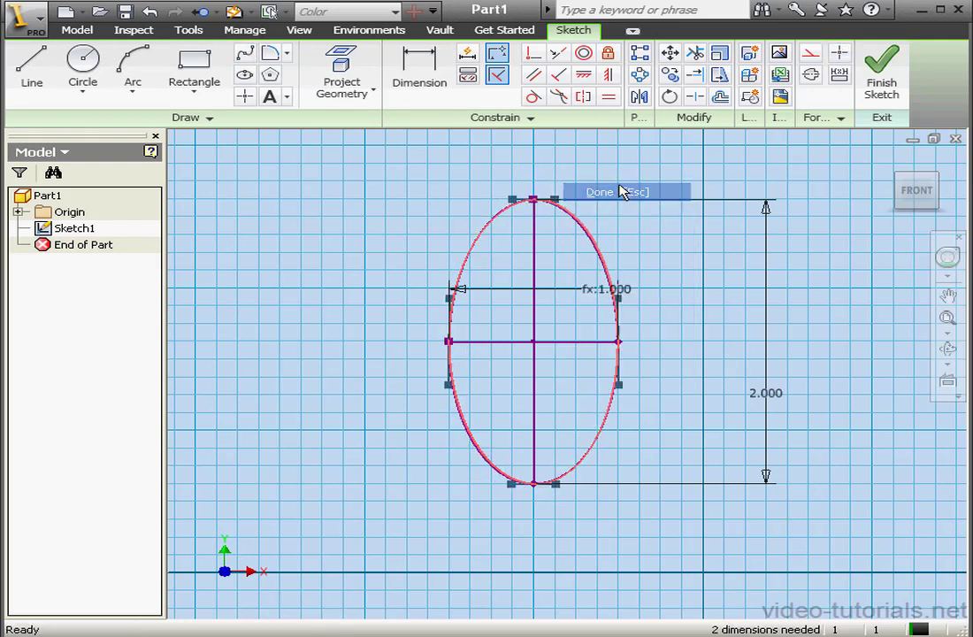
Set the second closed spline's line color to Green in its geometry properties.
scroll(575, 251, "up", 5)
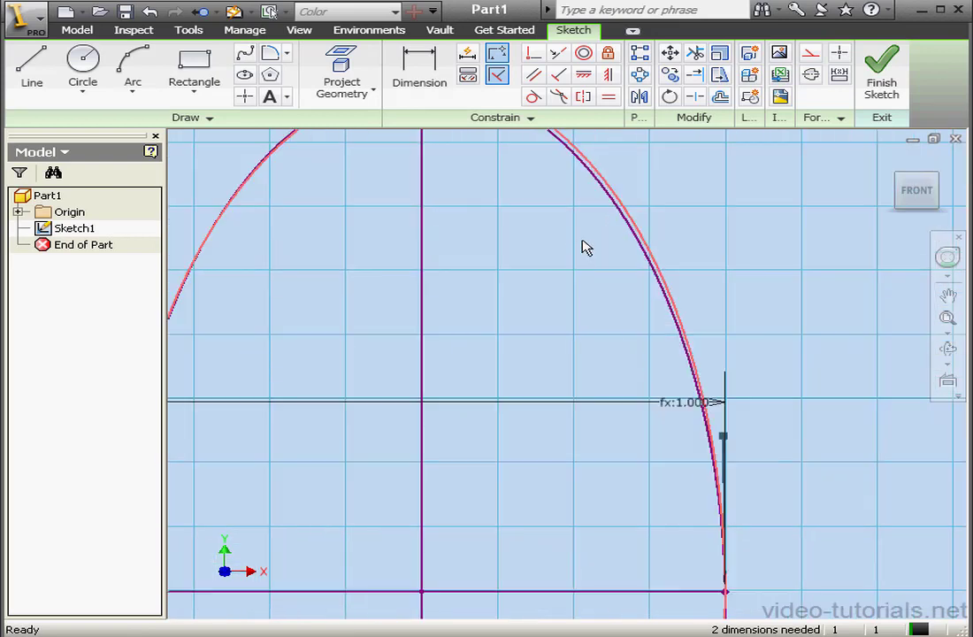
right_click(645, 250)
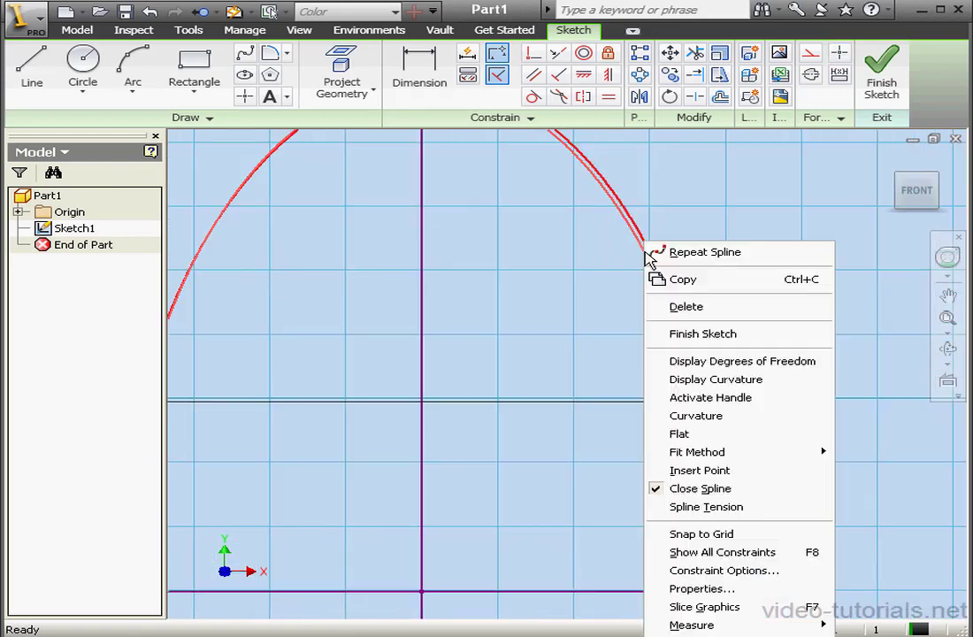
left_click(751, 590)
left_click(714, 85)
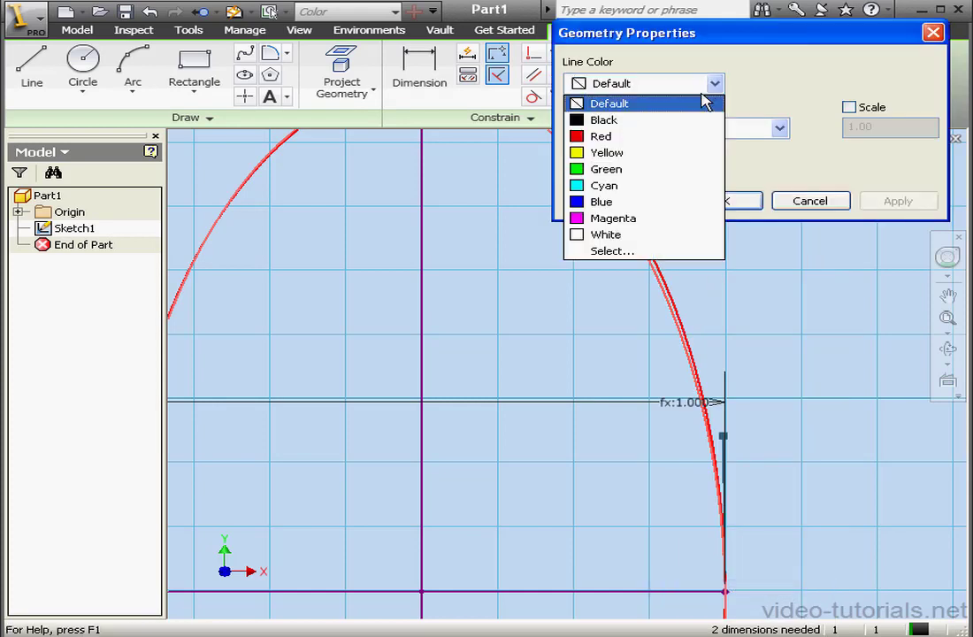
left_click(650, 169)
left_click(889, 203)
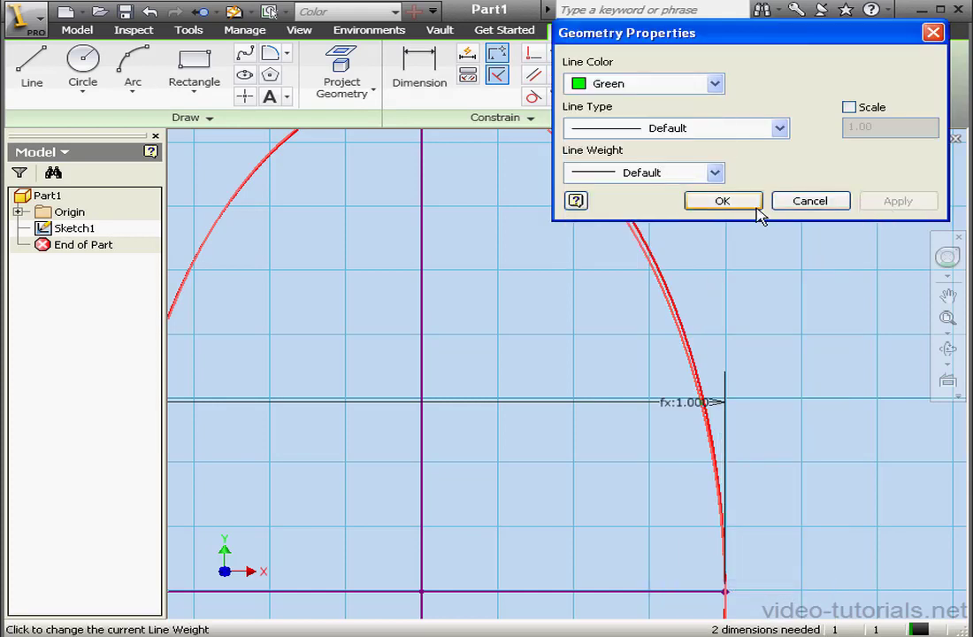
left_click(757, 209)
Draw a third closed spline clockwise through the same four endpoints, starting and ending at the horizontal line's right end.
scroll(673, 304, "down", 3)
mouse_move(664, 297)
middle_mouse_down()
mouse_move(491, 239)
mouse_move(506, 244)
middle_mouse_up()
left_click(245, 53)
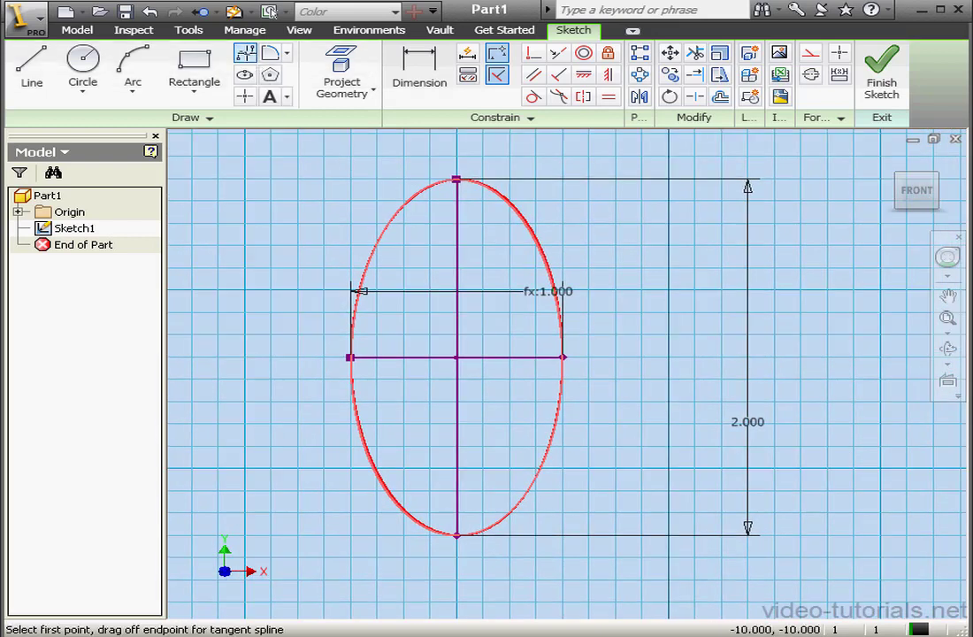
left_click(563, 357)
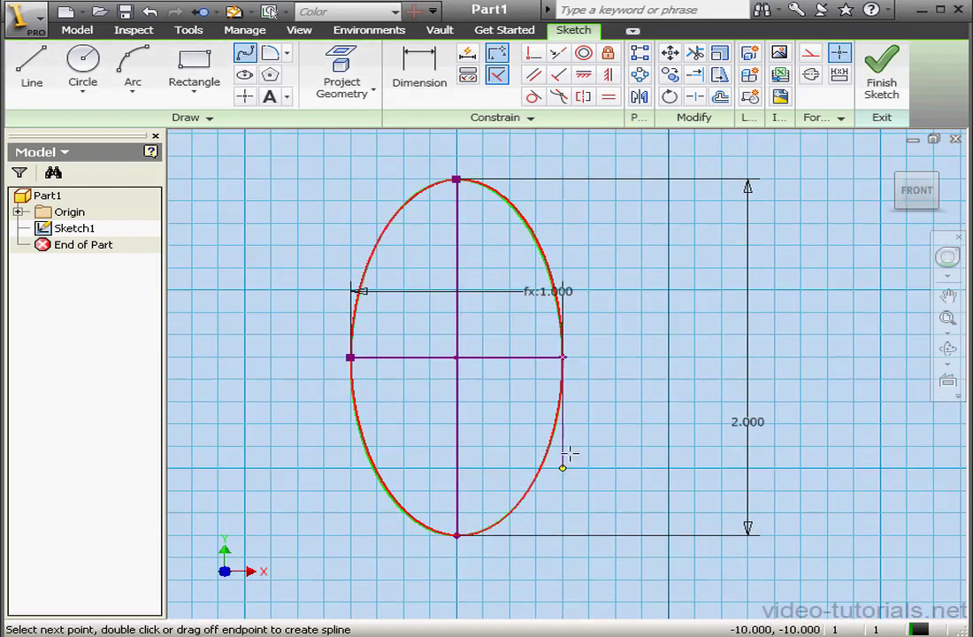
left_click(457, 535)
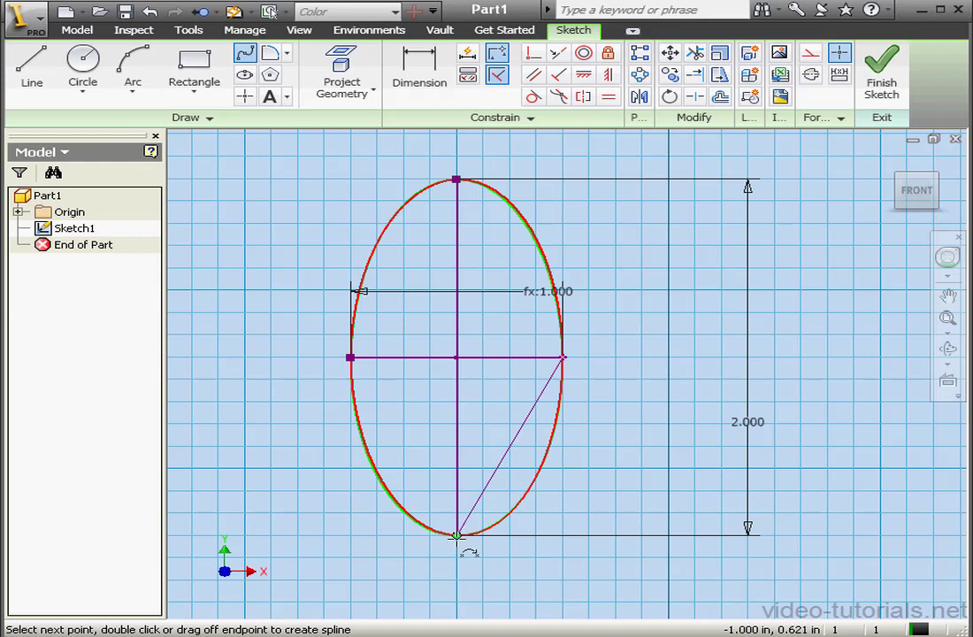
left_click(351, 358)
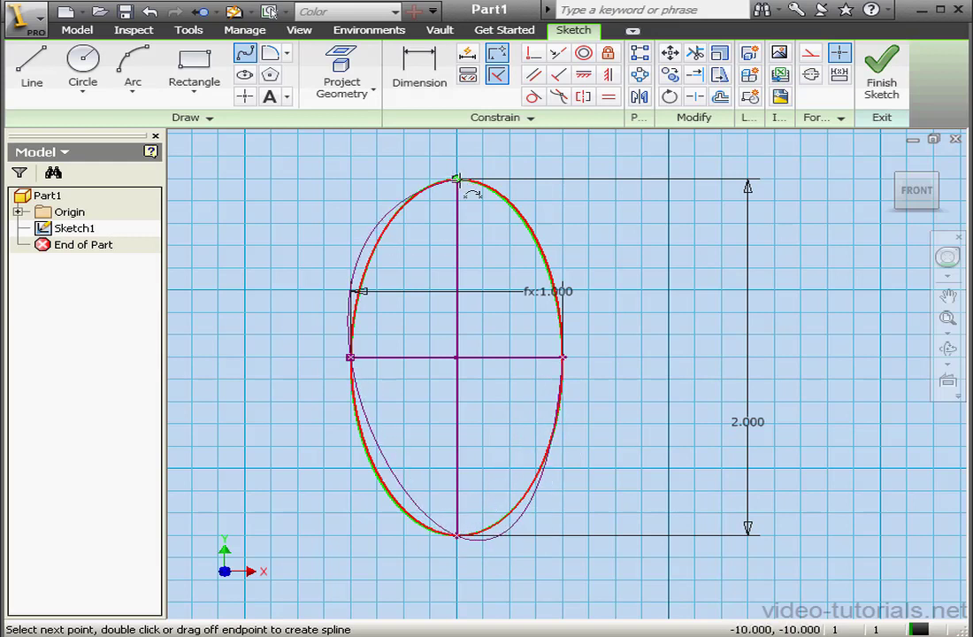
left_click(457, 179)
left_click(562, 357)
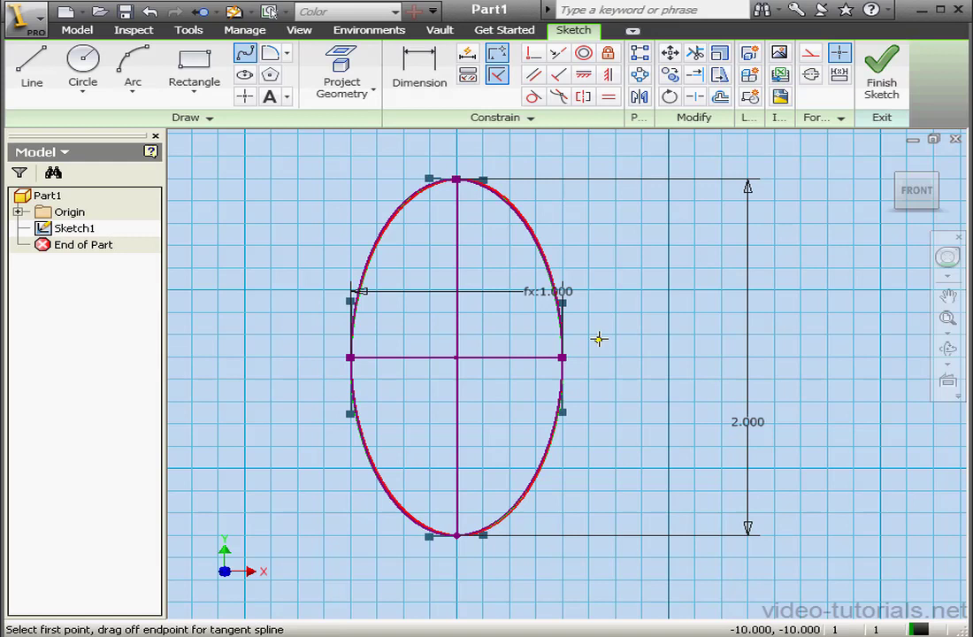
right_click(599, 333)
left_click(659, 346)
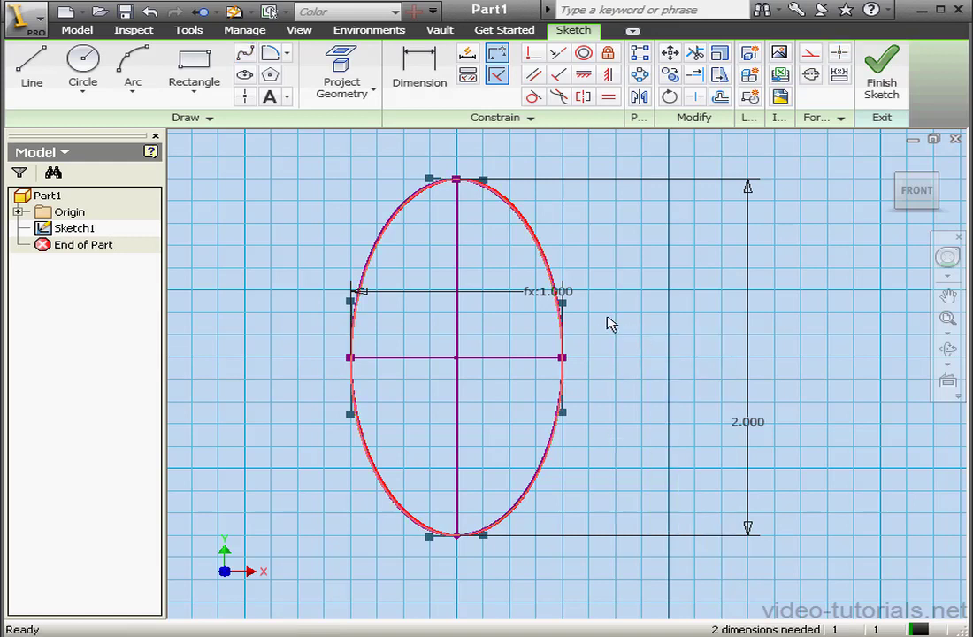
Set the third closed spline's line color to Magenta in its geometry properties.
scroll(606, 324, "up", 5)
middle_click_drag(489, 248, 630, 528)
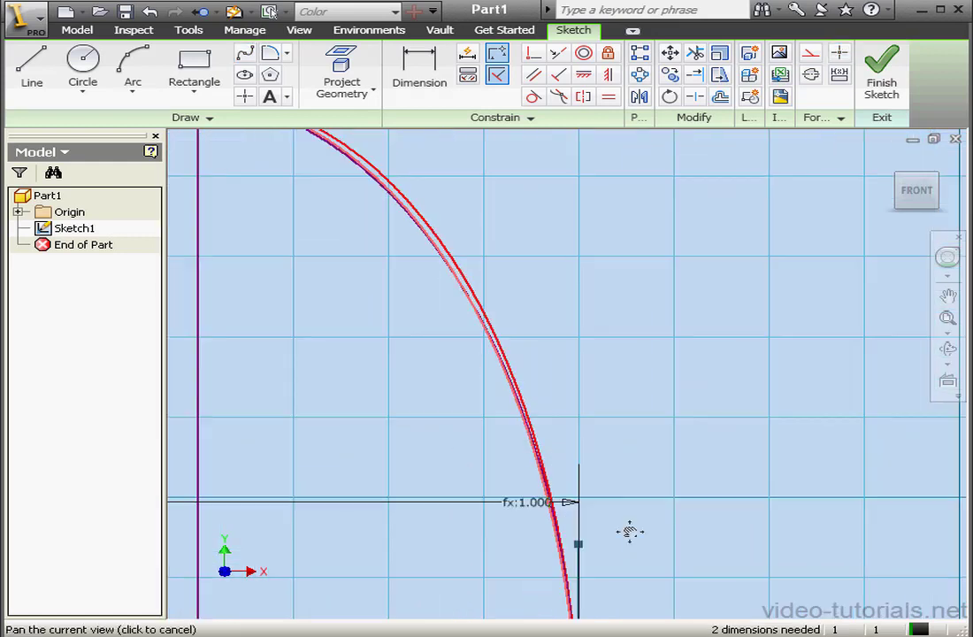
scroll(545, 376, "up", 3)
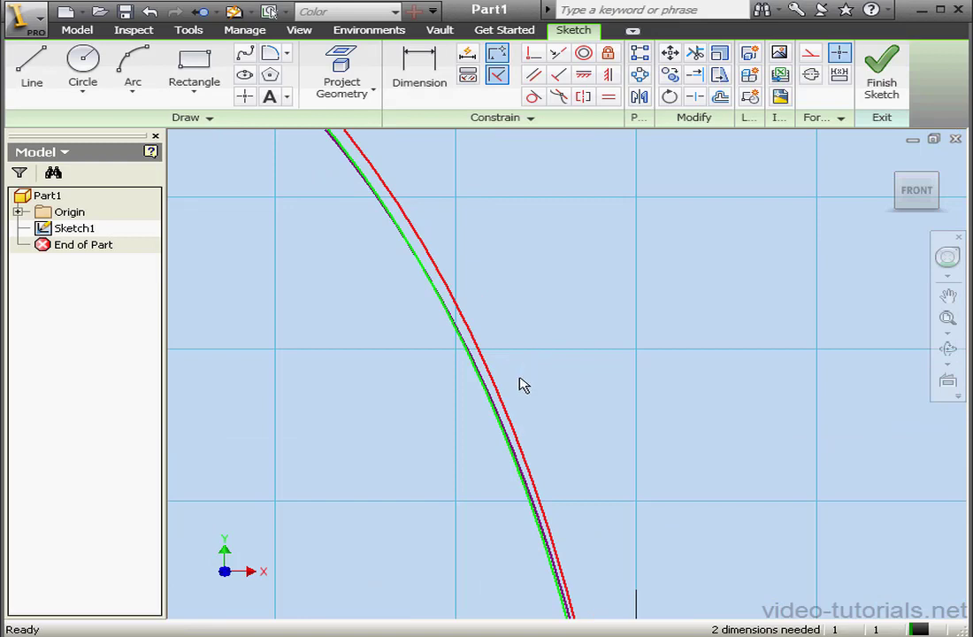
right_click(501, 418)
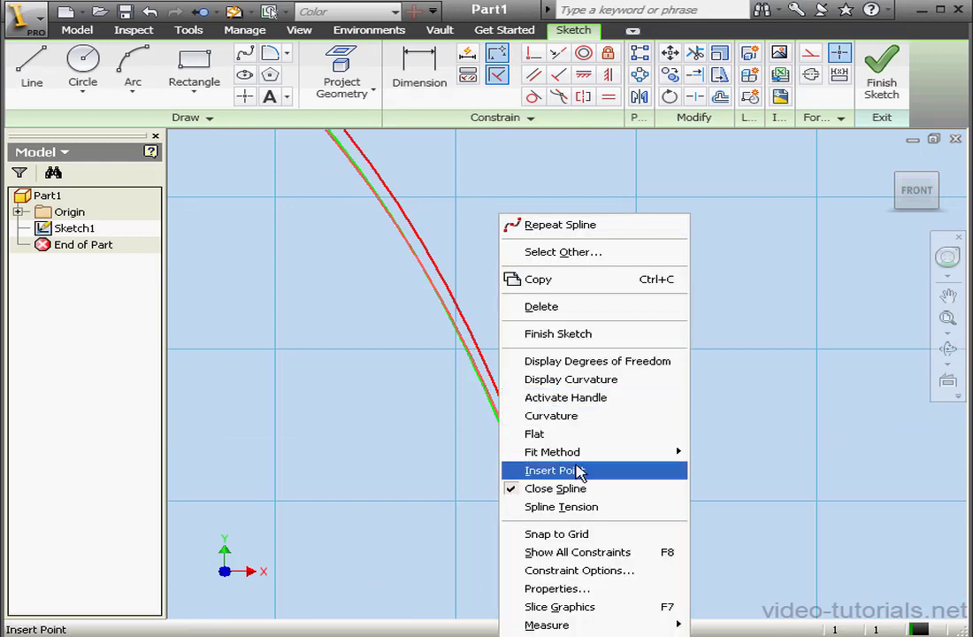
left_click(602, 589)
left_click(715, 84)
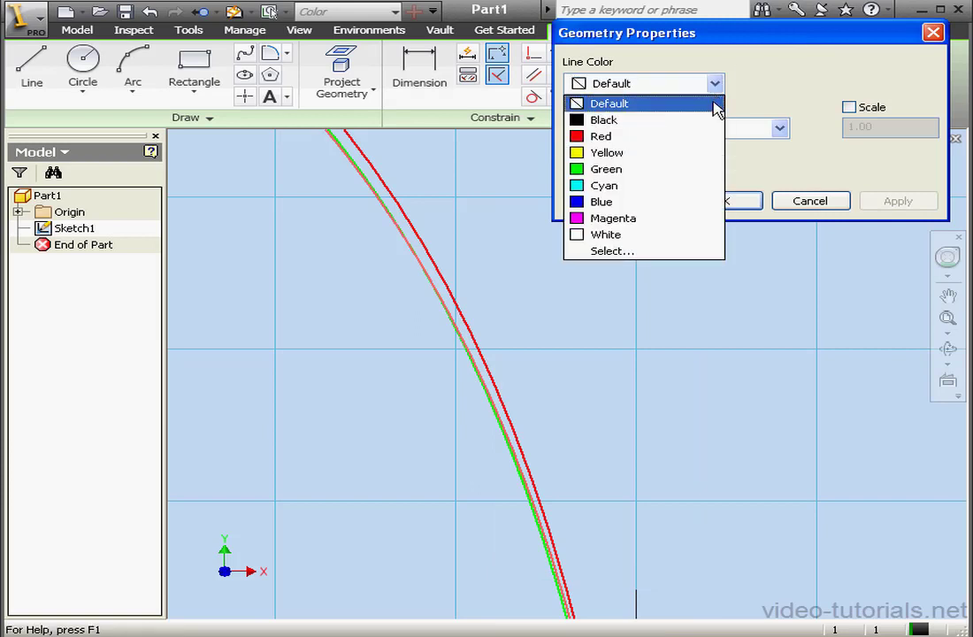
left_click(645, 218)
left_click(895, 201)
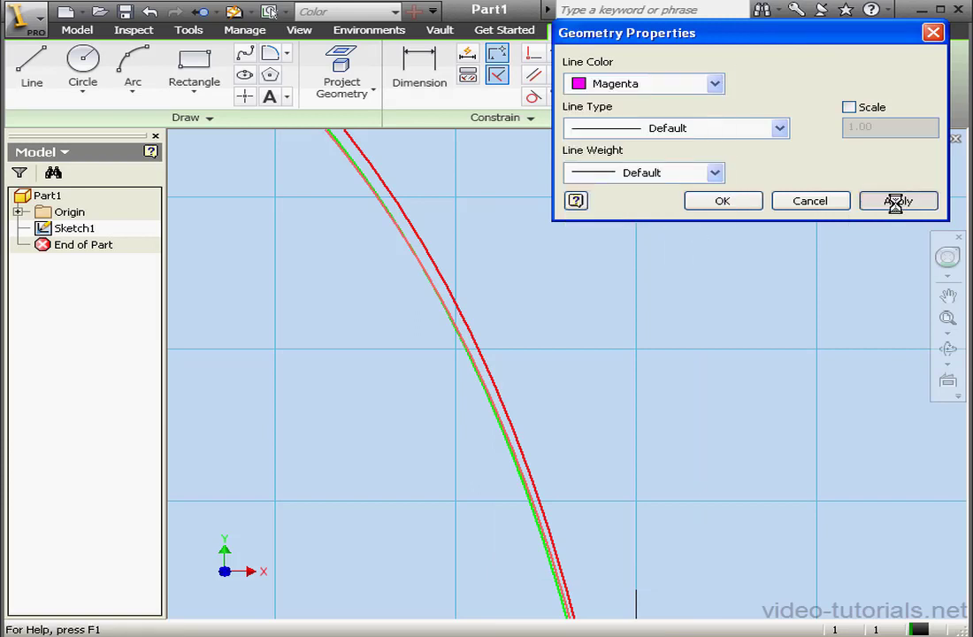
left_click(732, 204)
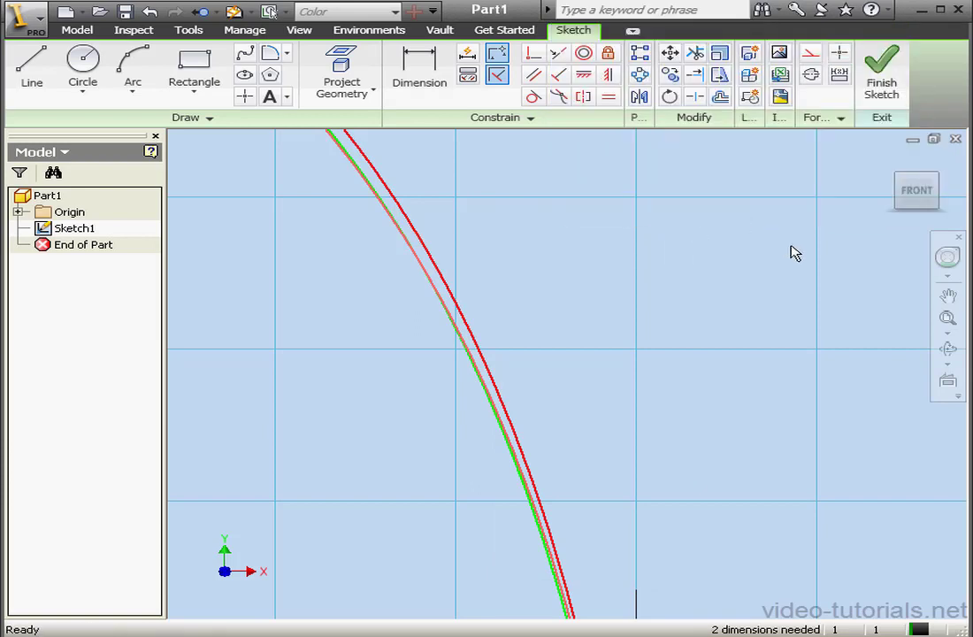
Draw a fourth closed spline clockwise through the same four endpoints, starting and ending at the vertical line's bottom end.
left_click(948, 319)
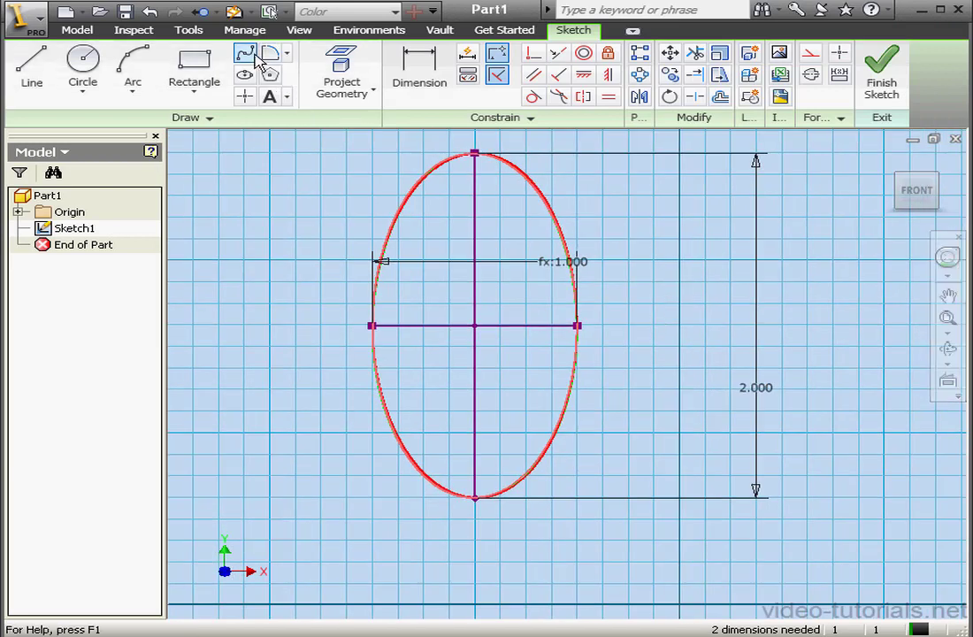
left_click(253, 56)
left_click(475, 498)
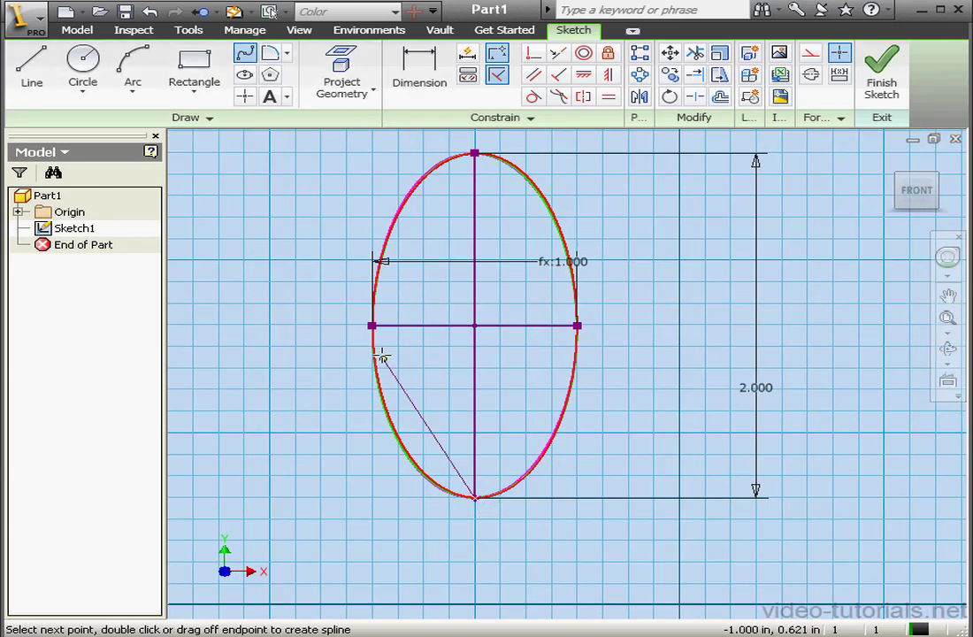
left_click(372, 325)
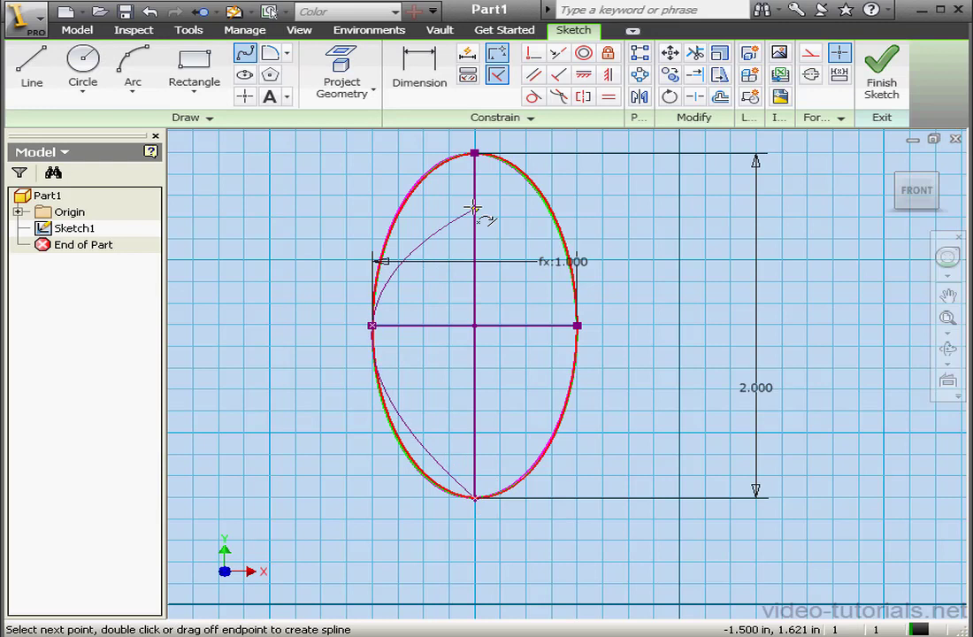
left_click(475, 154)
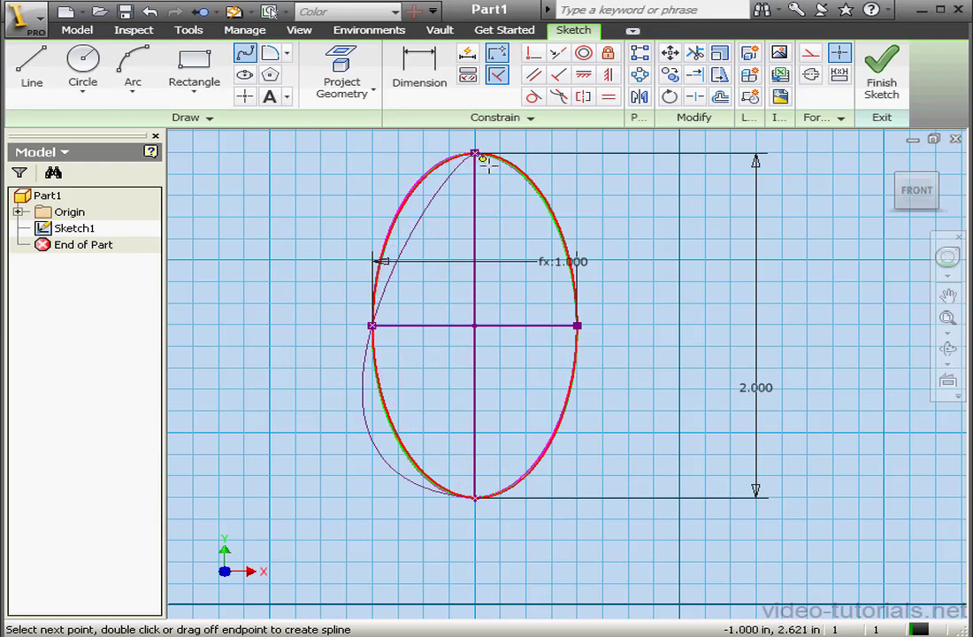
left_click(578, 326)
left_click(475, 498)
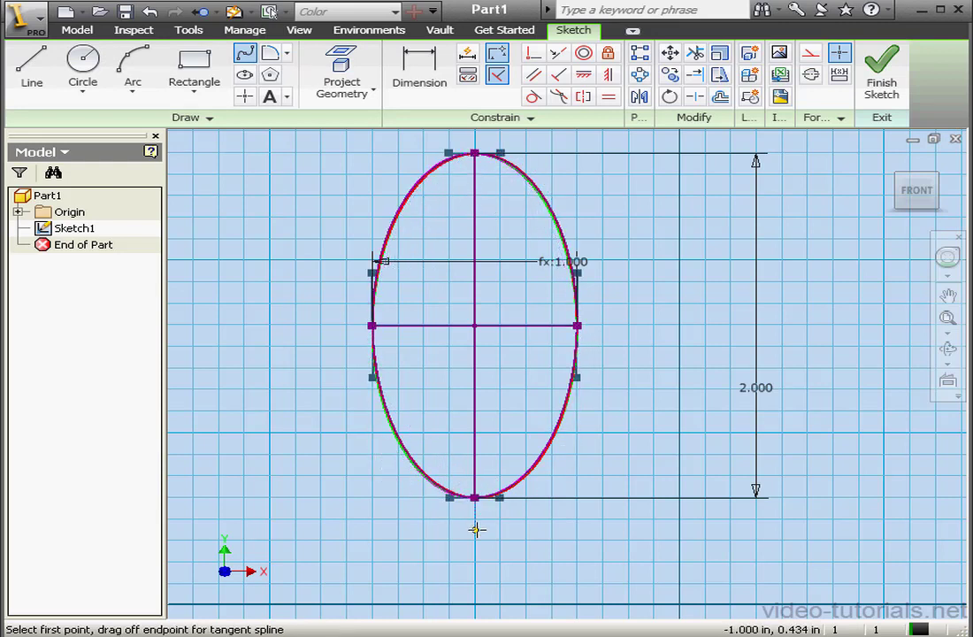
right_click(477, 528)
left_click(522, 540)
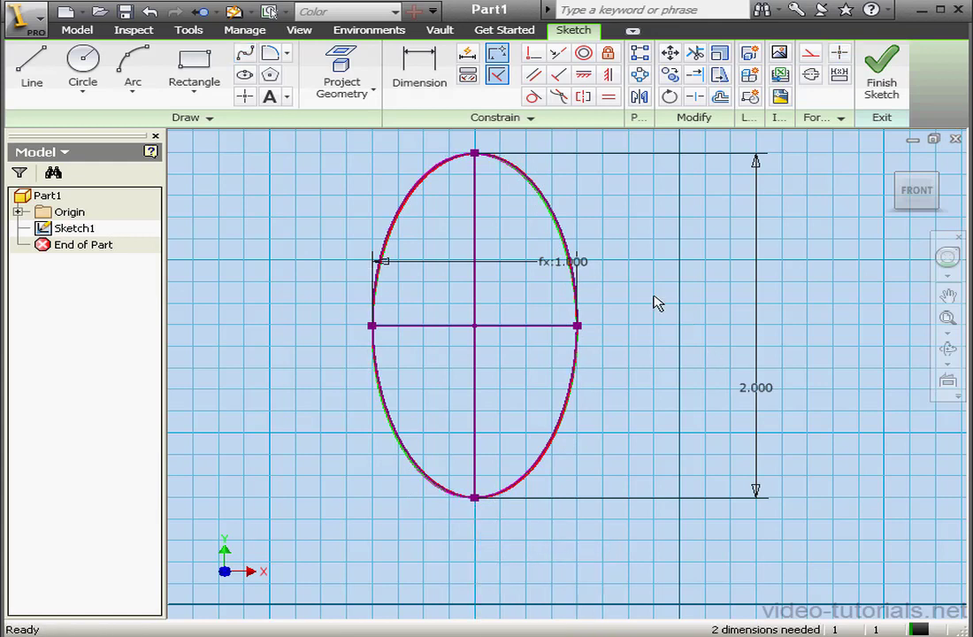
Examine the gaps between the four splines along the upper-right part of the oval.
scroll(544, 225, "up", 4)
middle_click_drag(541, 218, 582, 467)
scroll(562, 438, "up", 2)
scroll(558, 432, "up", 2)
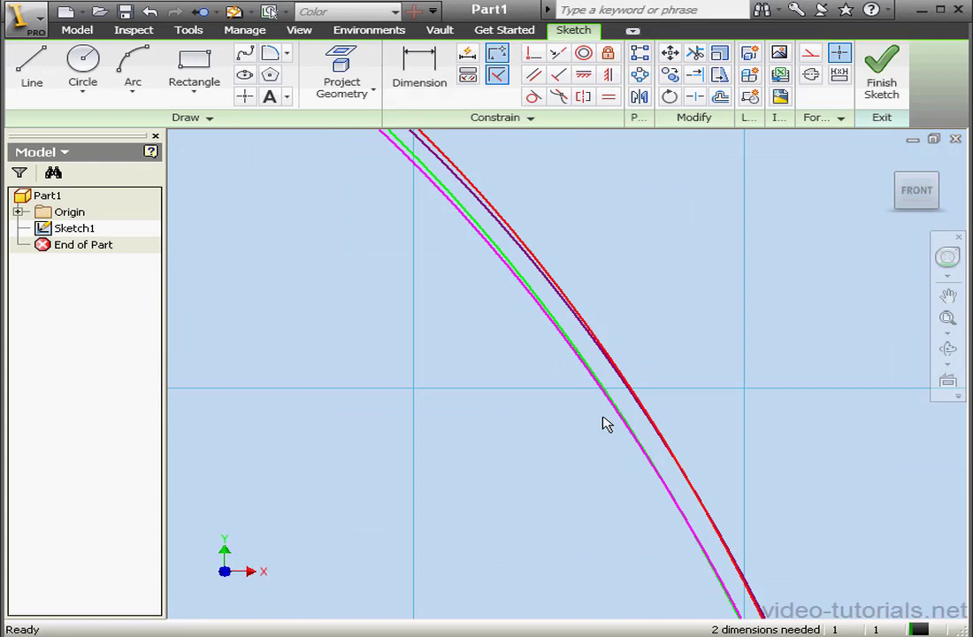
middle_click_drag(604, 423, 519, 507)
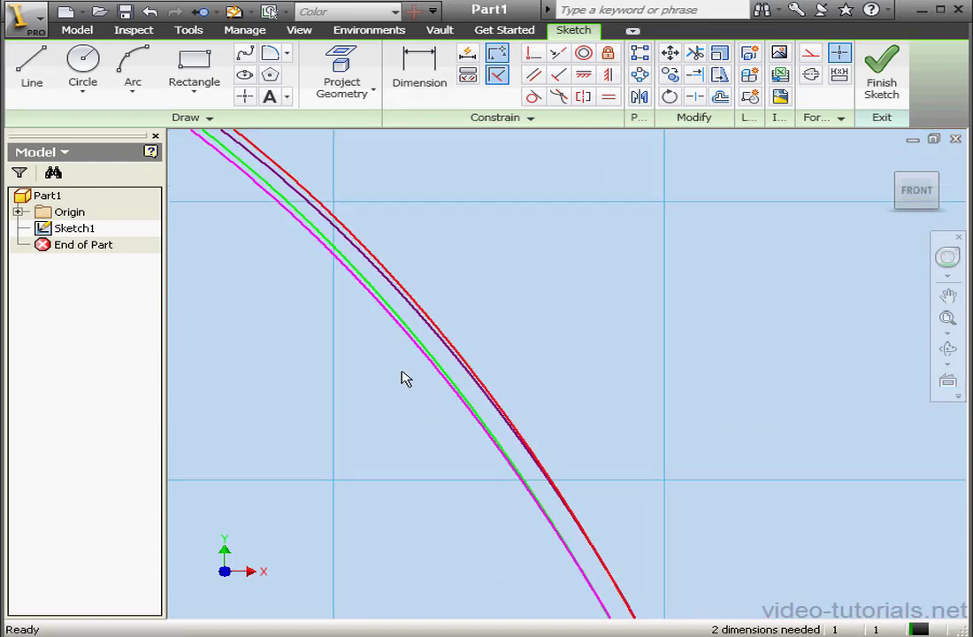
right_click(423, 352)
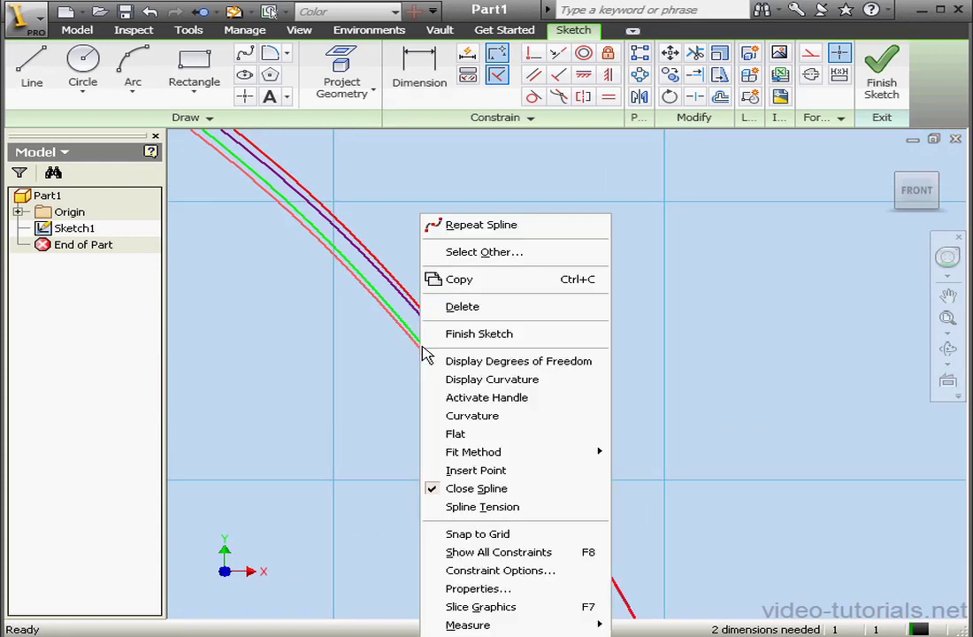
key("Escape")
scroll(374, 347, "up", 5)
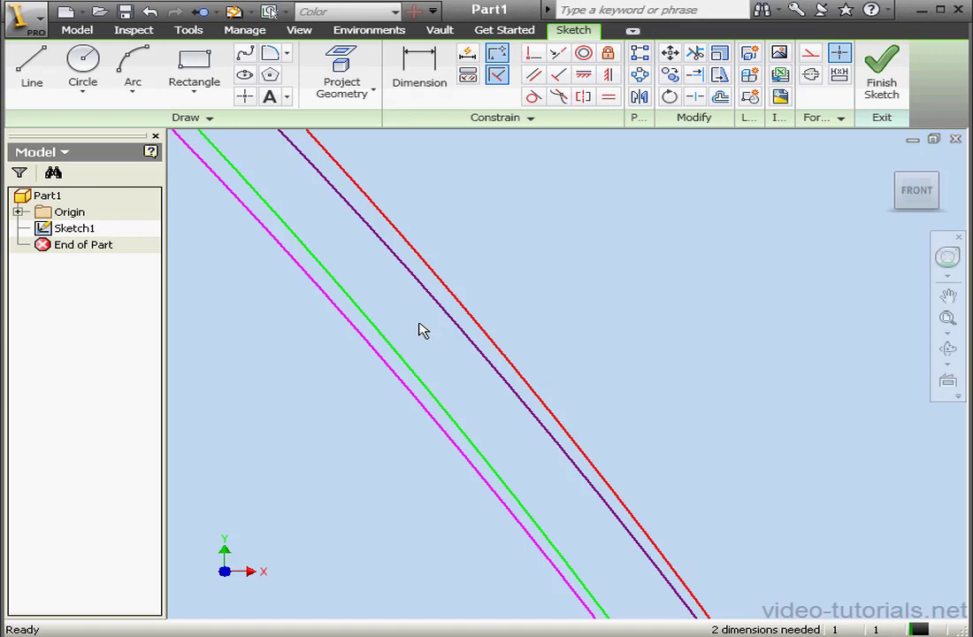
scroll(398, 353, "up", 5)
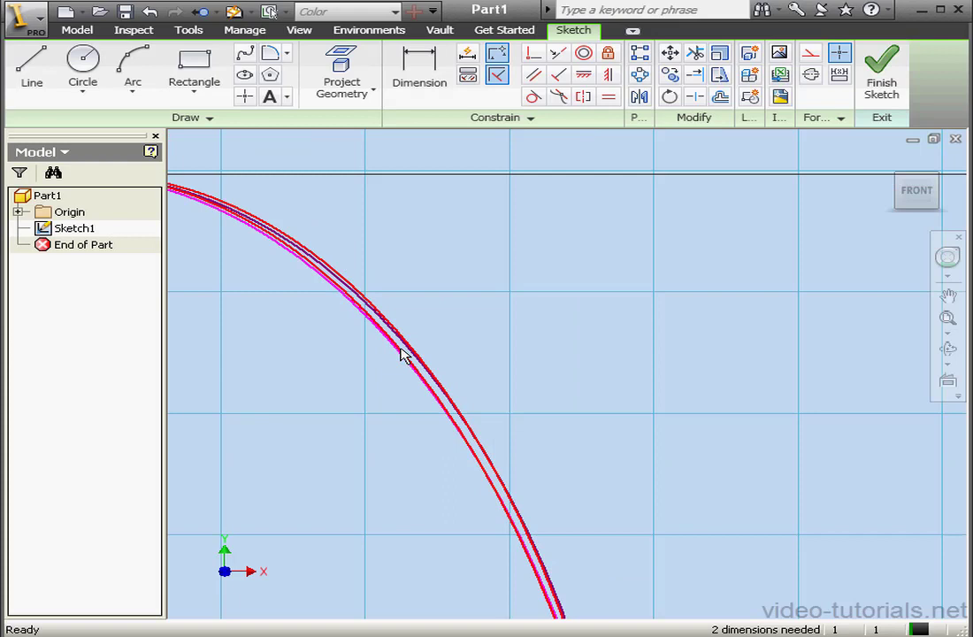
scroll(372, 407, "up", 2)
mouse_move(348, 449)
middle_mouse_down()
mouse_move(516, 341)
mouse_move(505, 257)
mouse_move(517, 283)
middle_mouse_up()
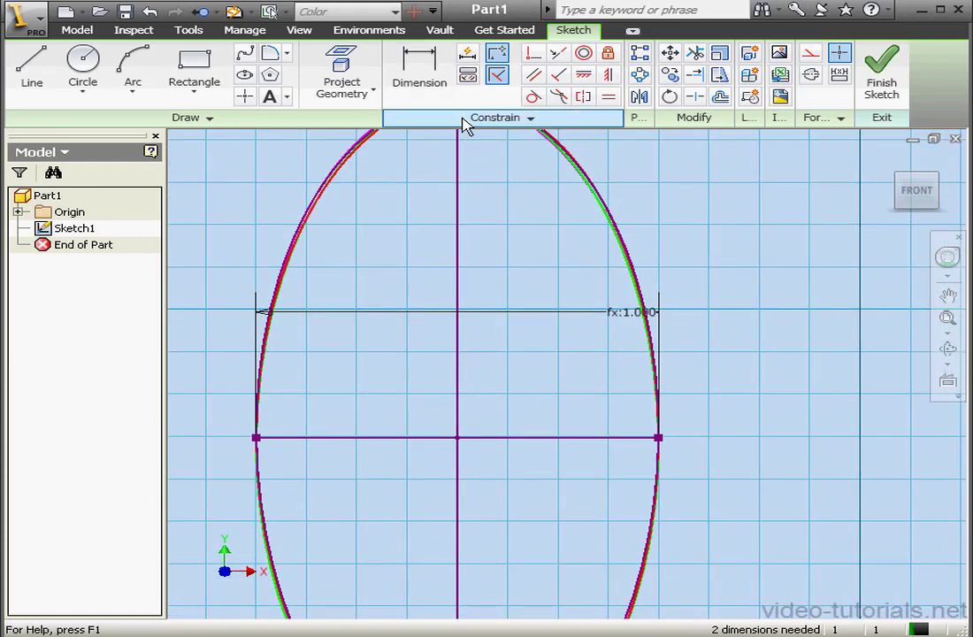
Show the horizontal line's constraints and delete the two constraints at the midpoint where it crosses the vertical line.
left_click(467, 76)
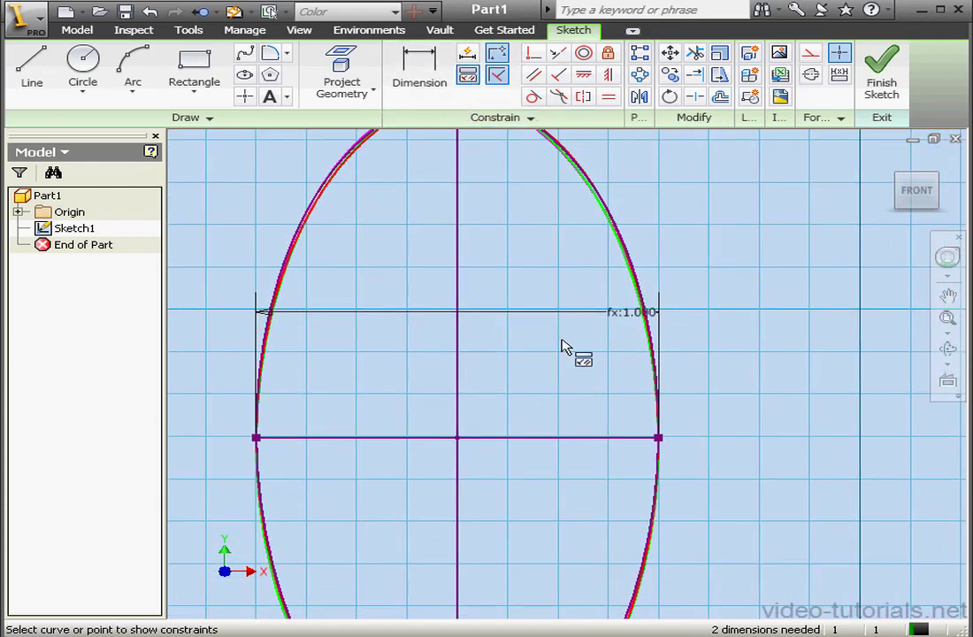
left_click(482, 437)
right_click(527, 395)
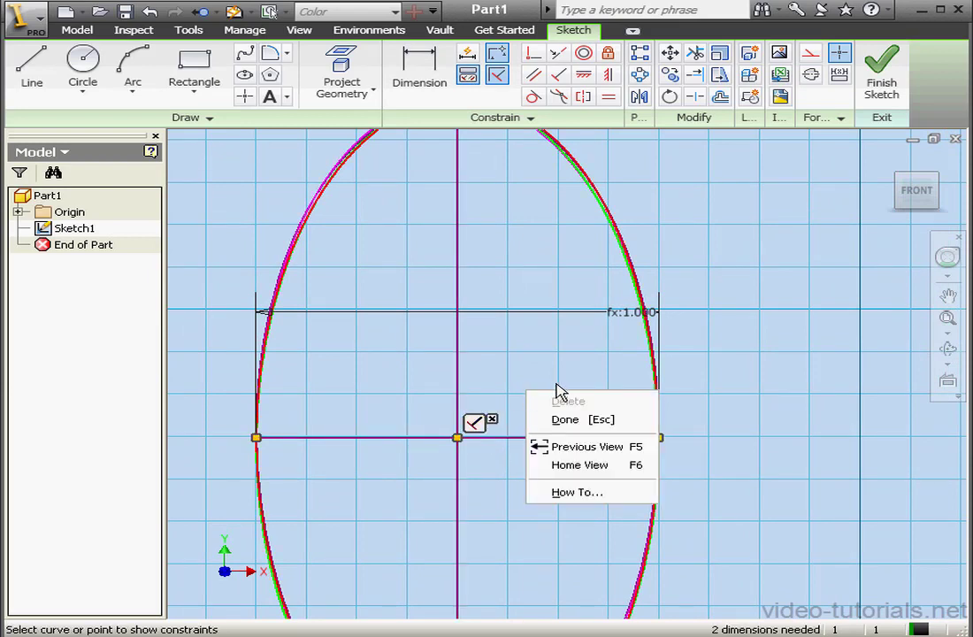
left_click(598, 423)
left_click(459, 444)
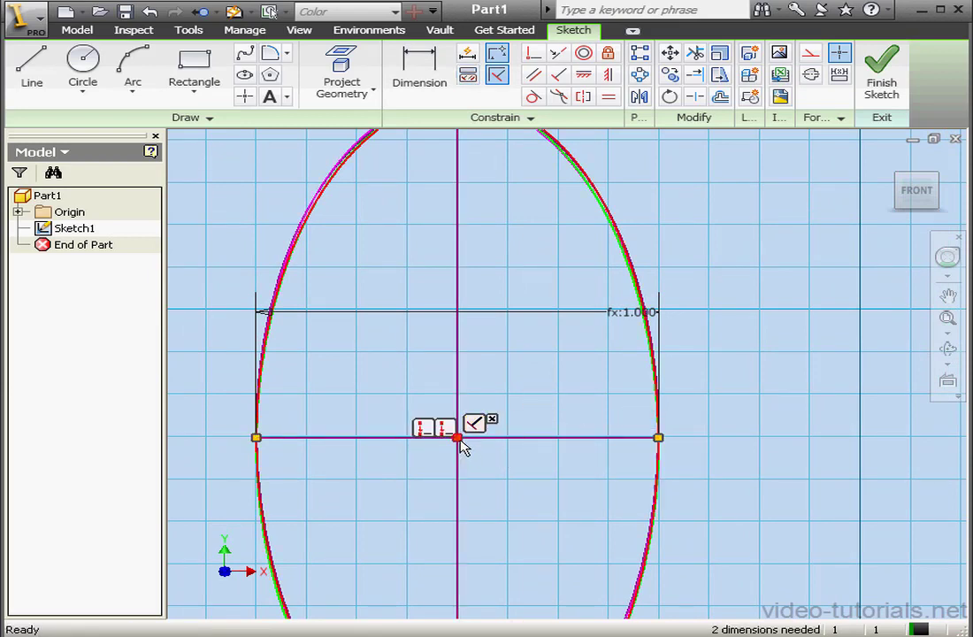
left_click(446, 430)
key("Delete")
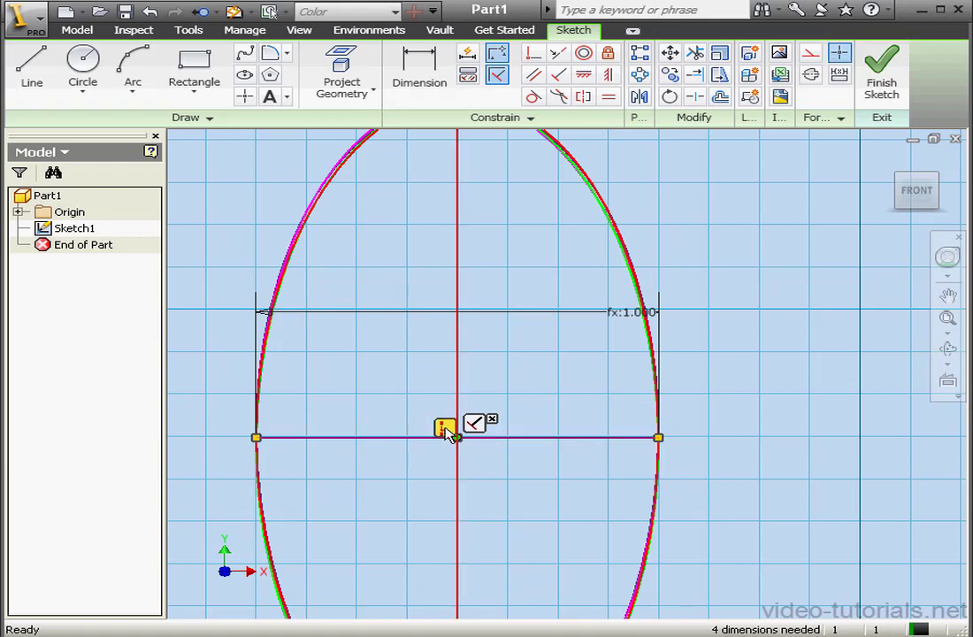
left_click(446, 429)
key("Delete")
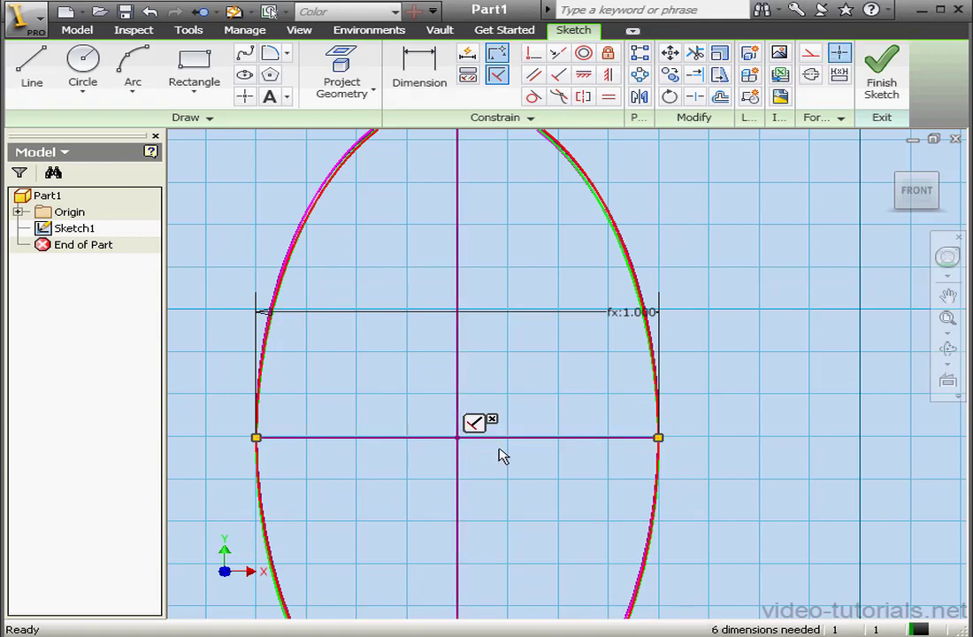
Move the horizontal line up along the vertical line to just below its top end to reshape the four splines.
mouse_move(530, 437)
left_mouse_down()
mouse_move(519, 216)
mouse_move(521, 237)
left_mouse_up()
mouse_move(556, 273)
middle_mouse_down()
mouse_move(532, 400)
mouse_move(539, 451)
middle_mouse_up()
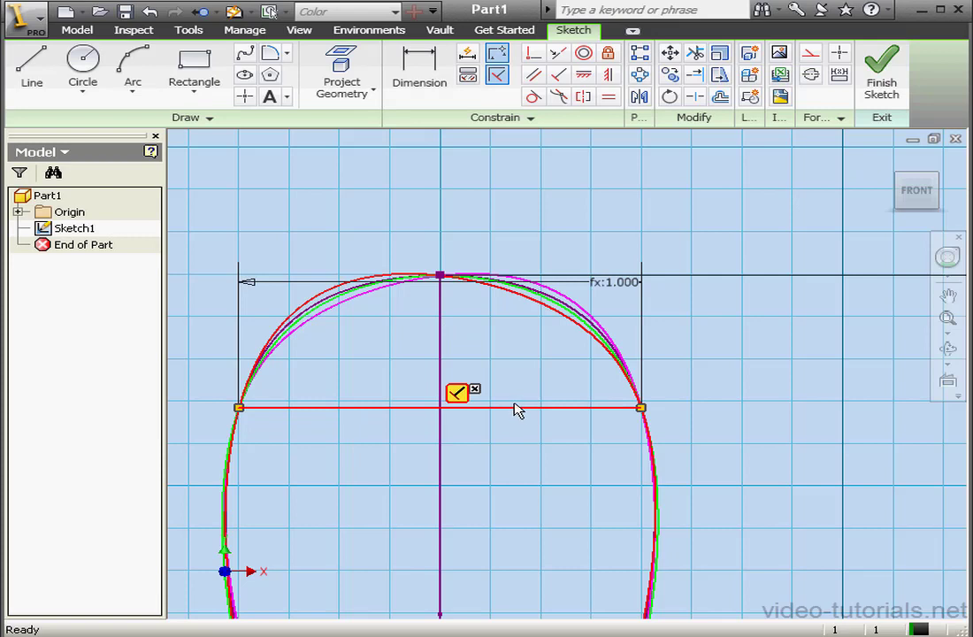
left_click_drag(517, 410, 516, 352)
scroll(461, 309, "up", 3)
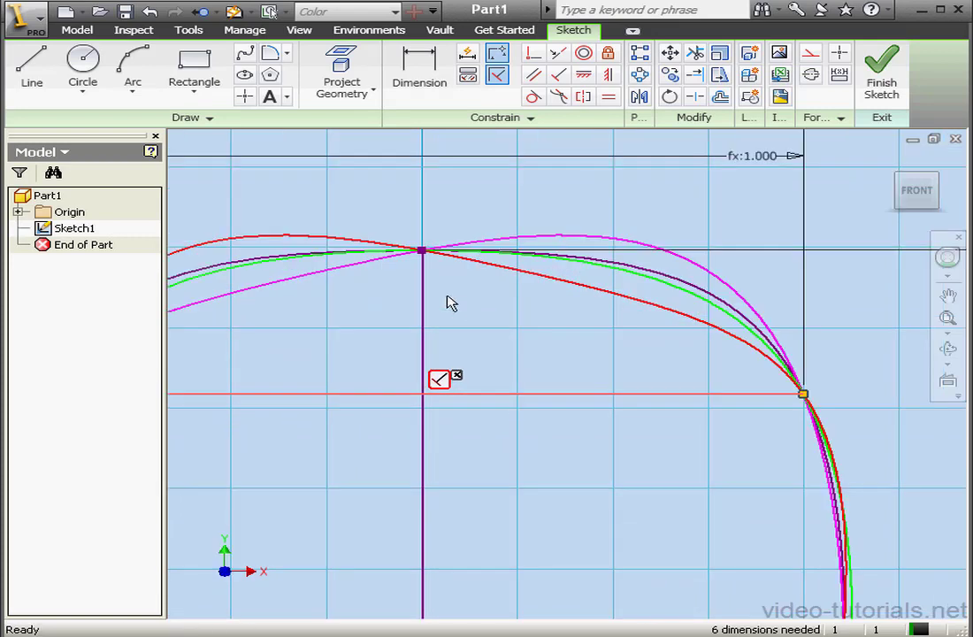
Set the green spline's fit method to Minimum Energy.
scroll(451, 303, "up", 3)
scroll(549, 336, "down", 2)
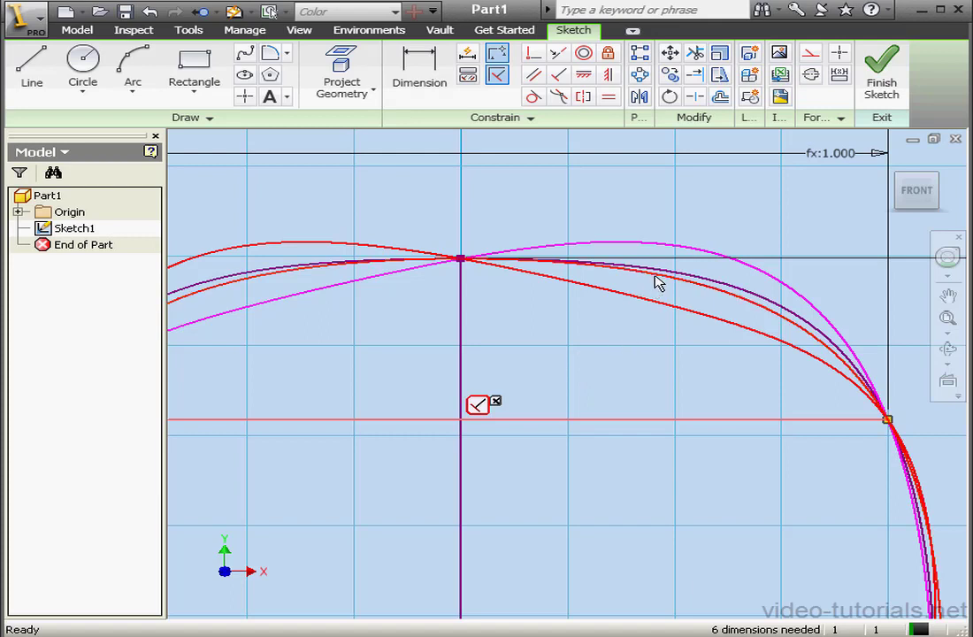
left_click(716, 293)
right_click(716, 293)
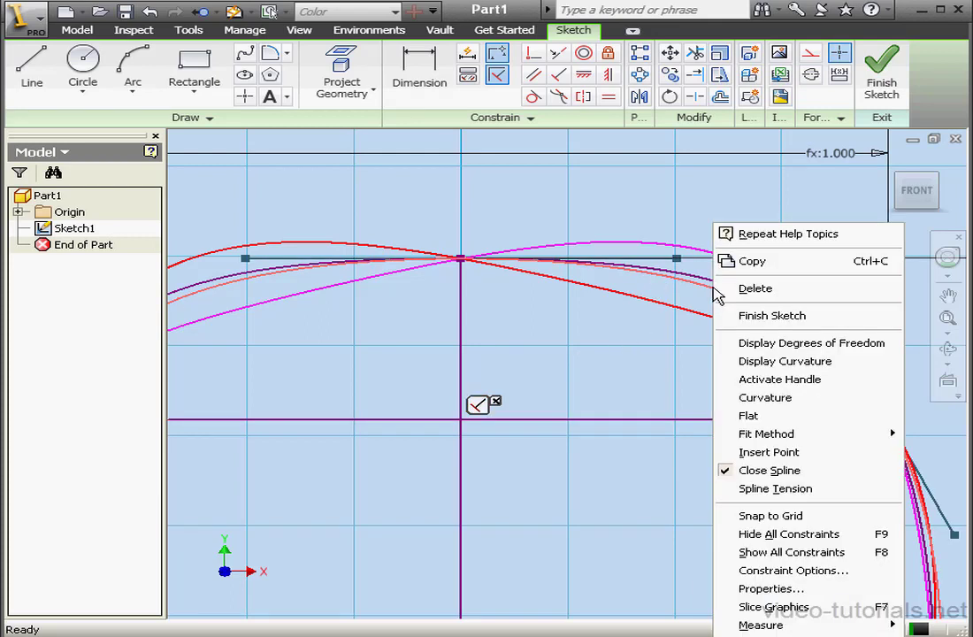
mouse_move(793, 435)
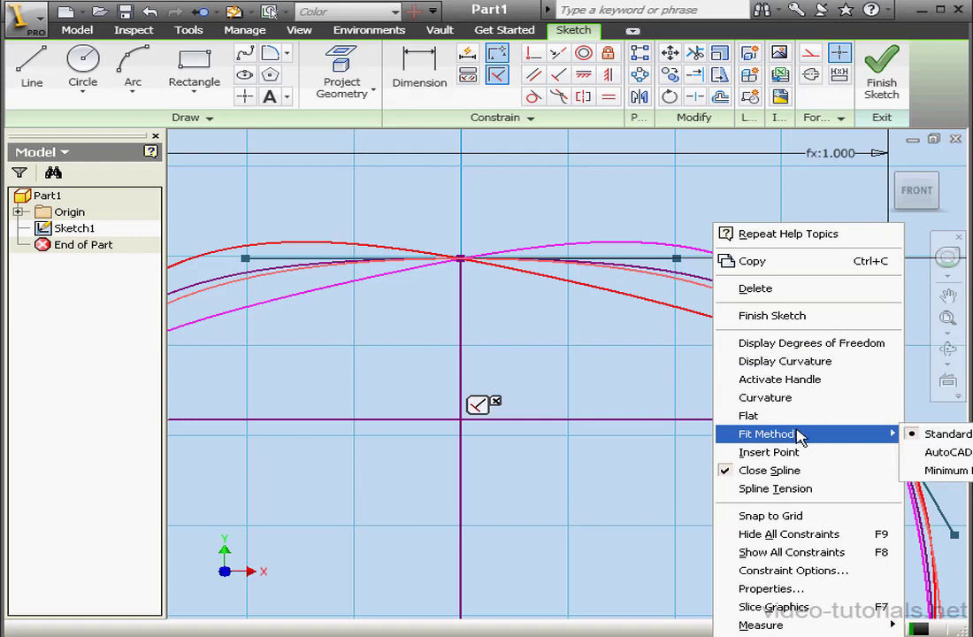
left_click(916, 437)
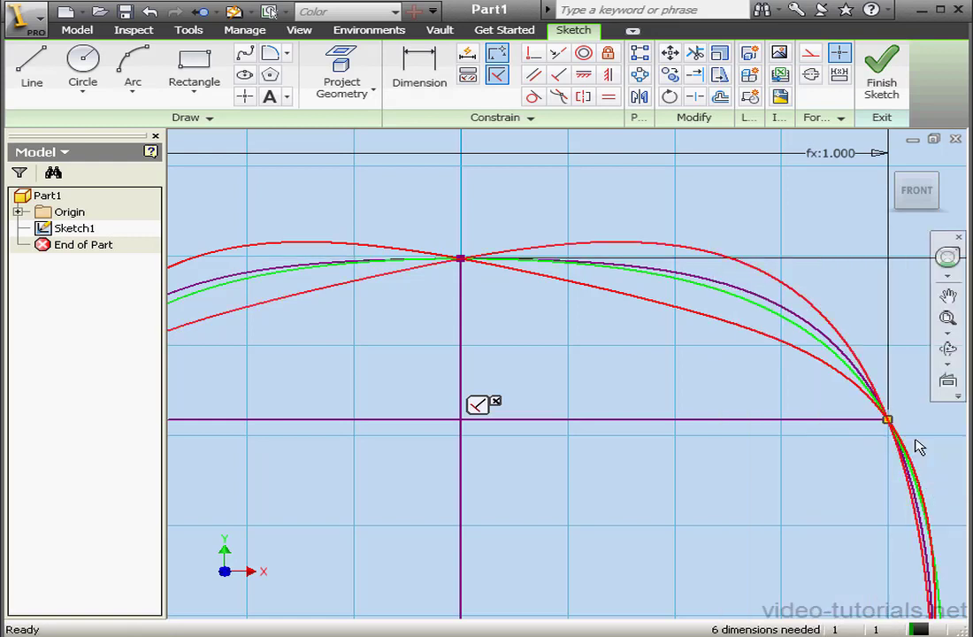
right_click(643, 280)
mouse_move(727, 435)
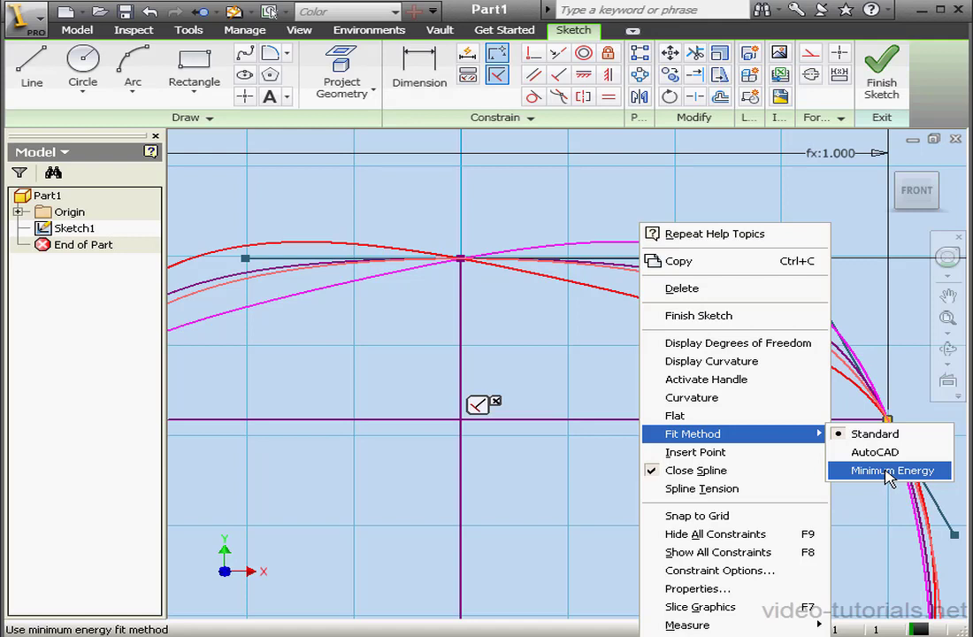
left_click(889, 471)
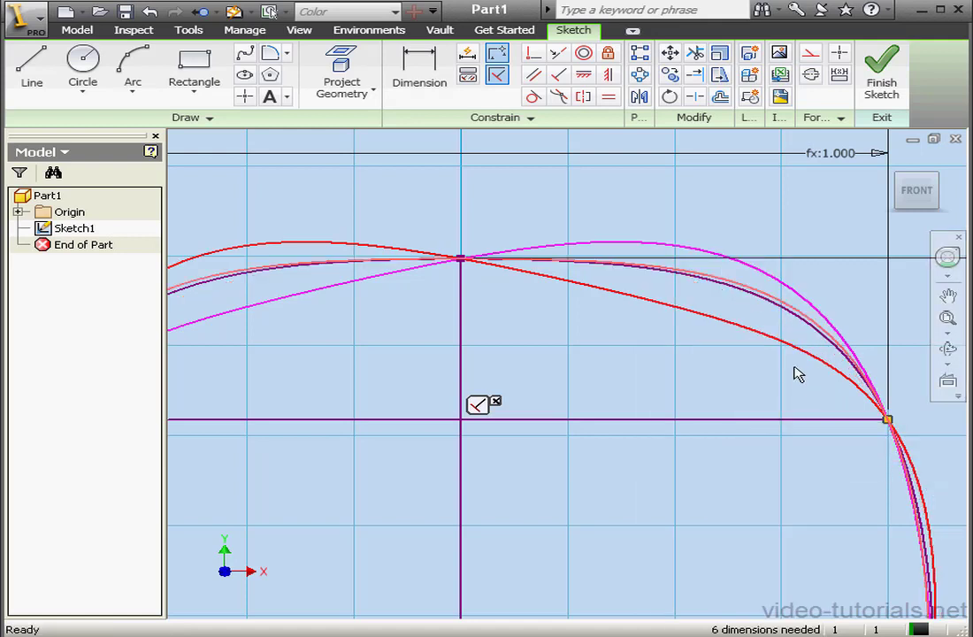
right_click(737, 291)
mouse_move(840, 435)
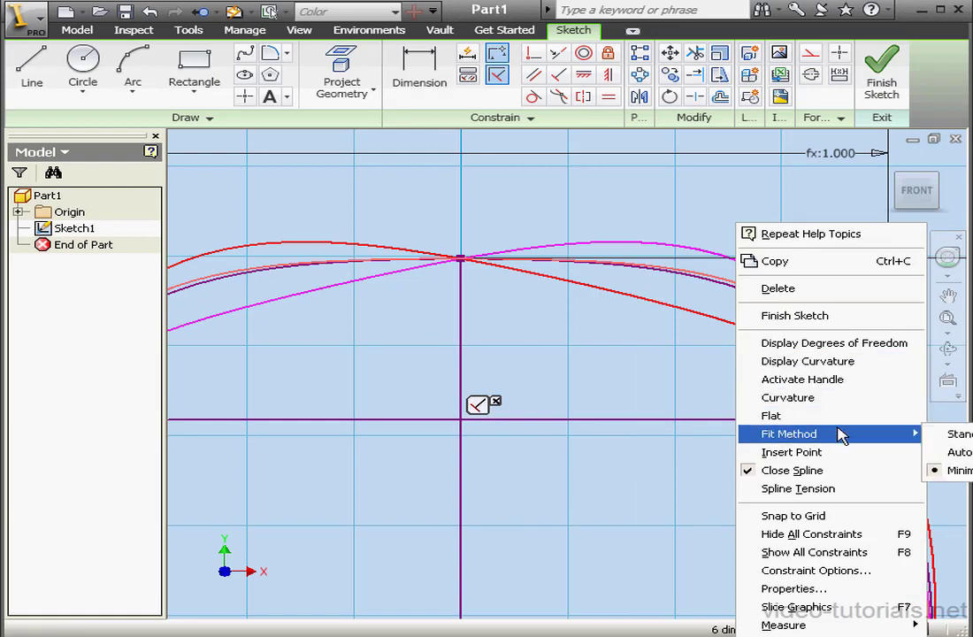
left_click(698, 386)
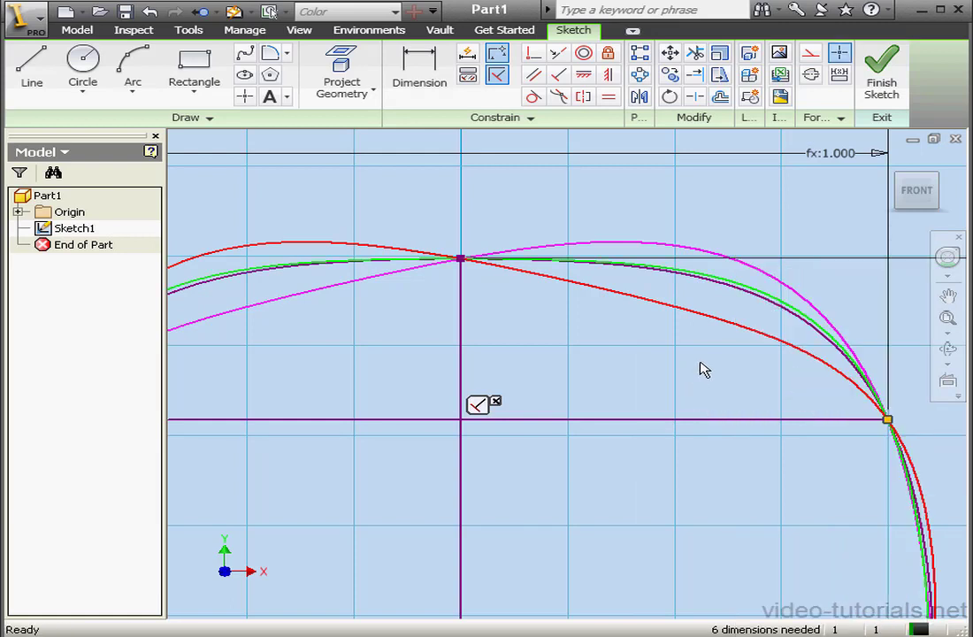
Set the dark purple spline's fit method to Minimum Energy.
left_click(697, 285)
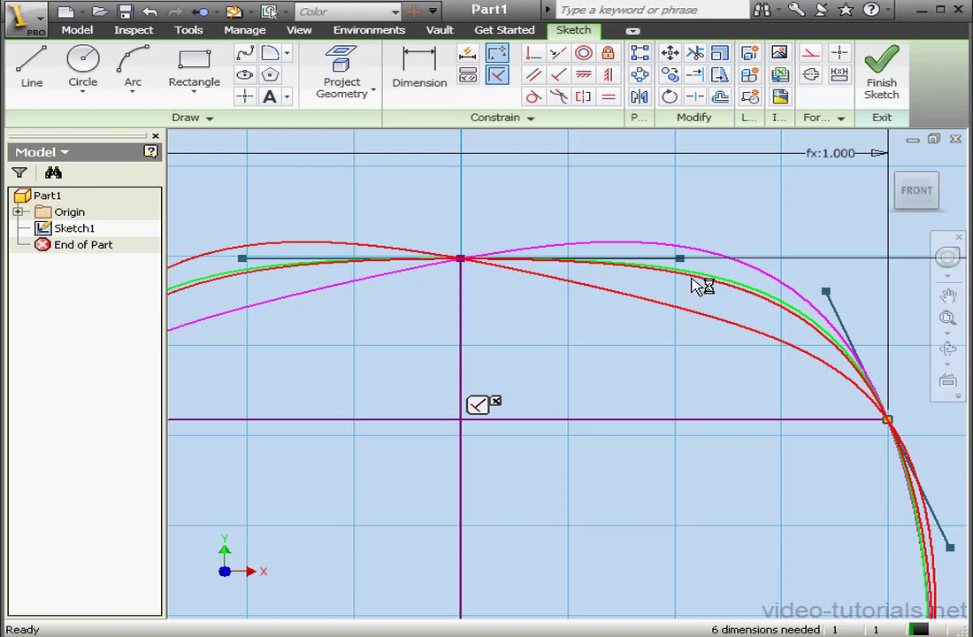
right_click(697, 285)
mouse_move(820, 441)
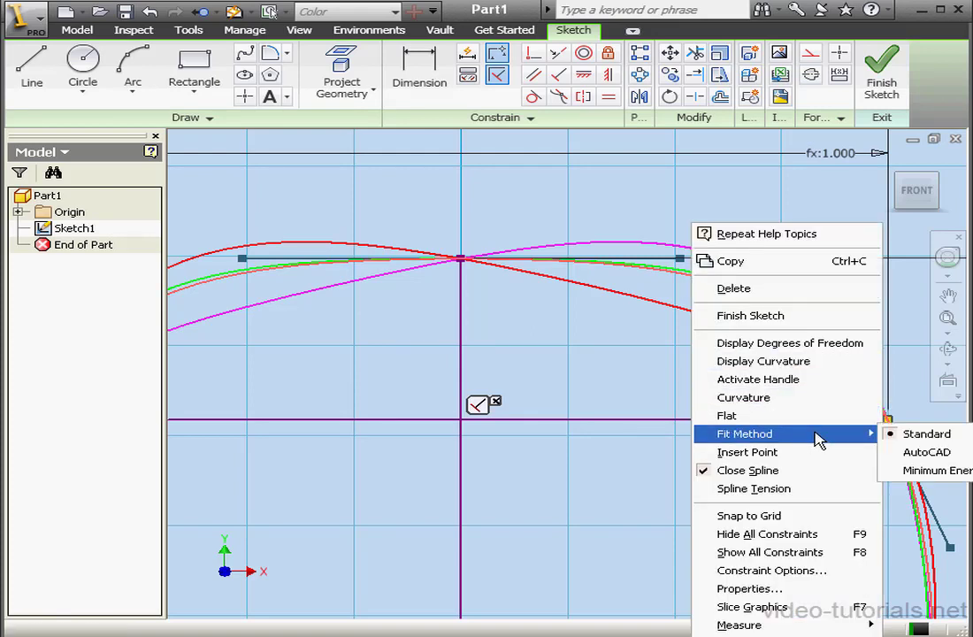
left_click(920, 469)
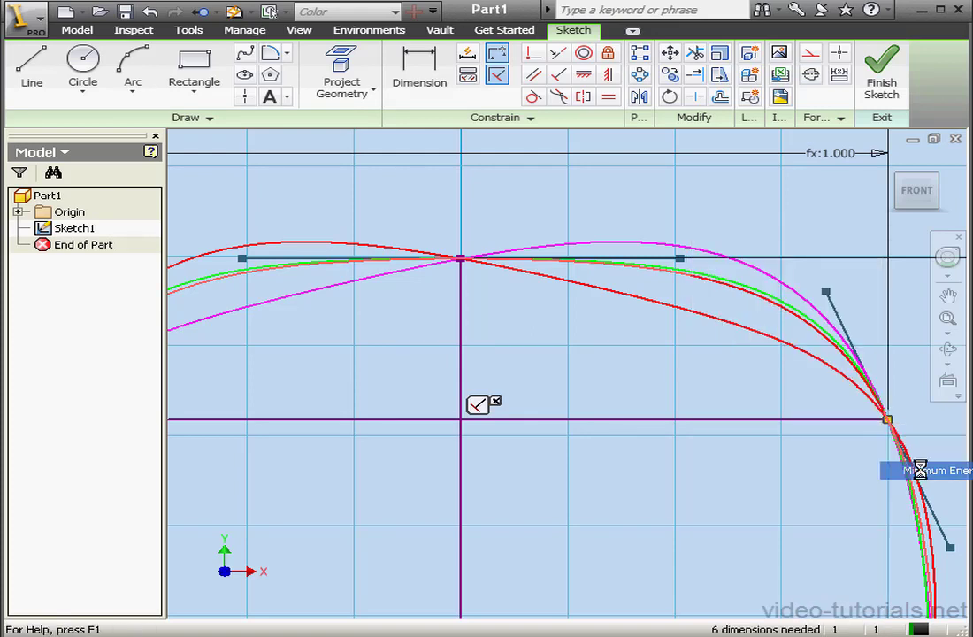
Set the red spline's fit method to Minimum Energy.
left_click(683, 313)
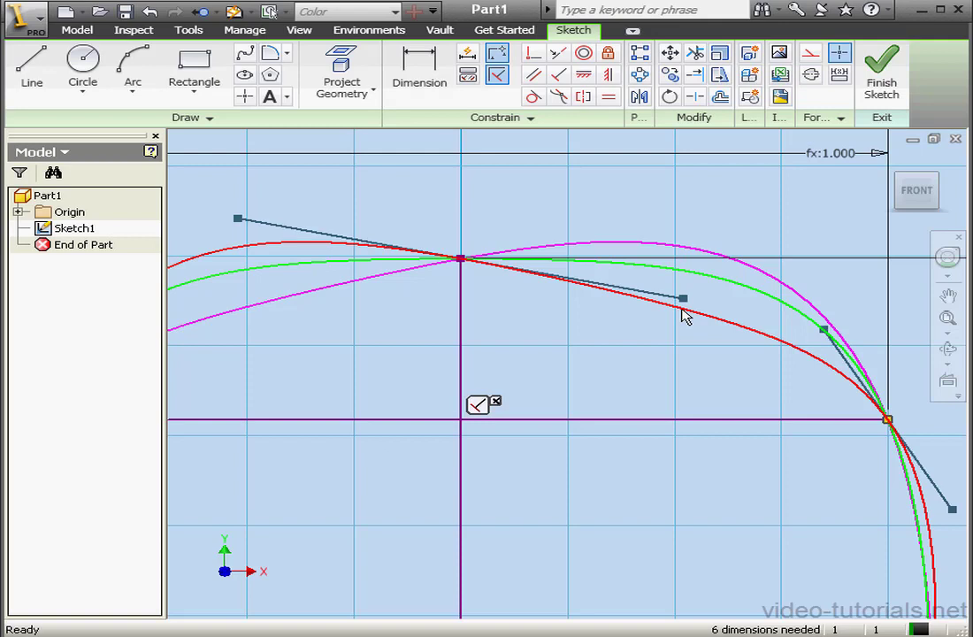
right_click(686, 312)
mouse_move(783, 444)
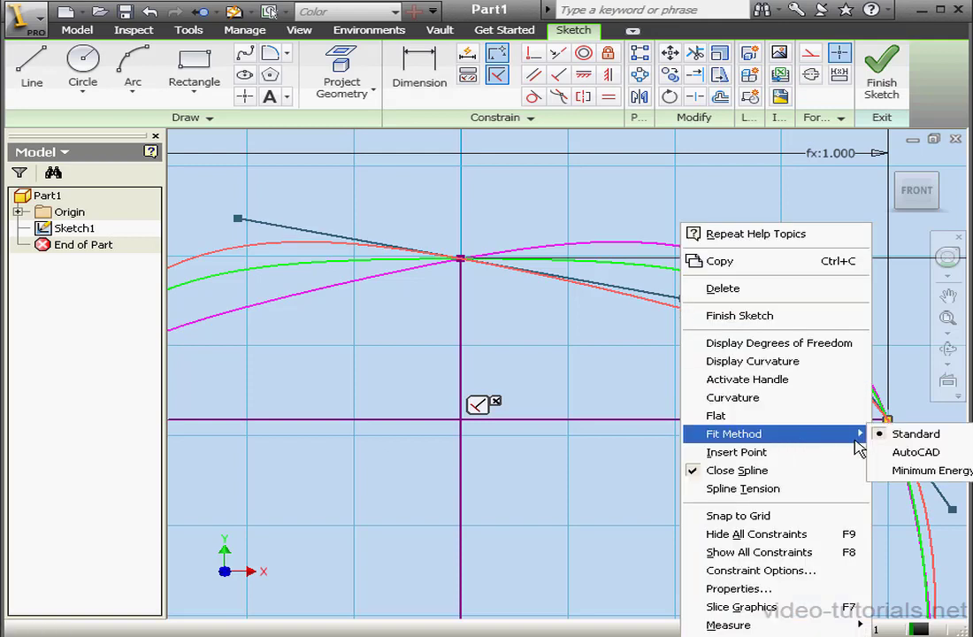
left_click(876, 466)
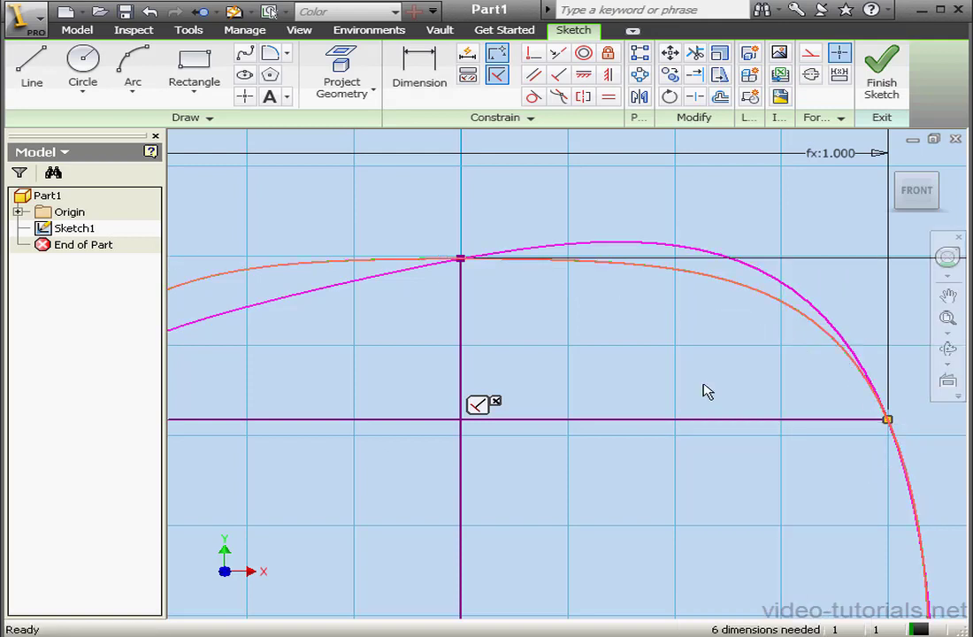
Set the magenta spline's fit method to Minimum Energy and undo the fit method changes on all four splines.
left_click(758, 275)
right_click(757, 272)
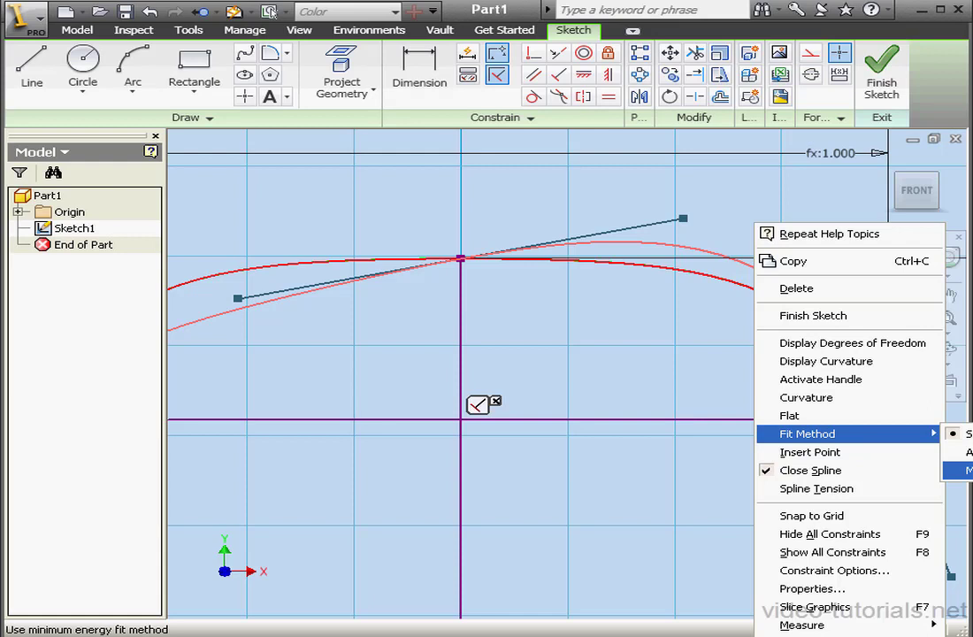
left_click(959, 451)
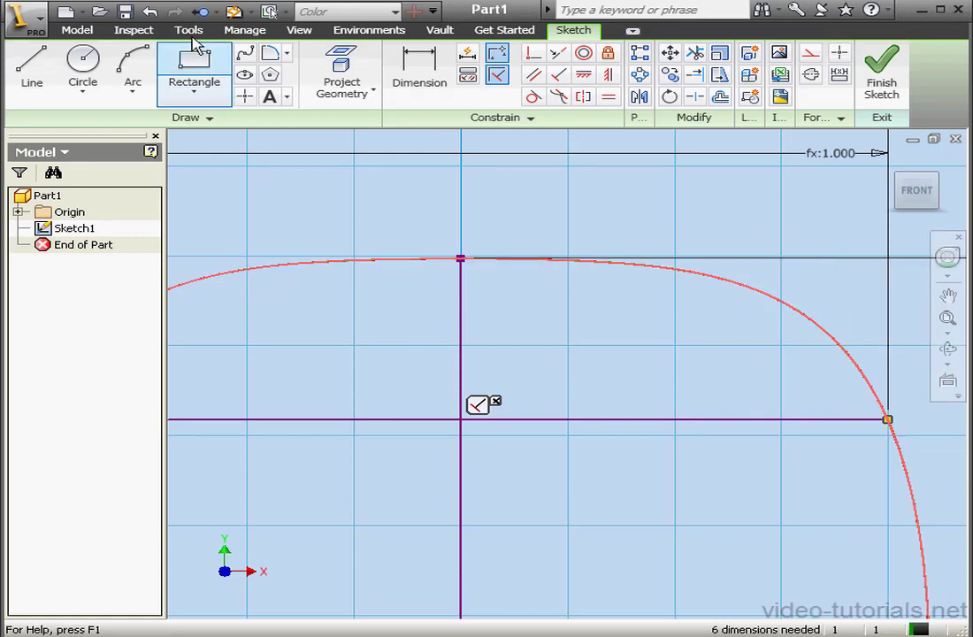
left_click(152, 11)
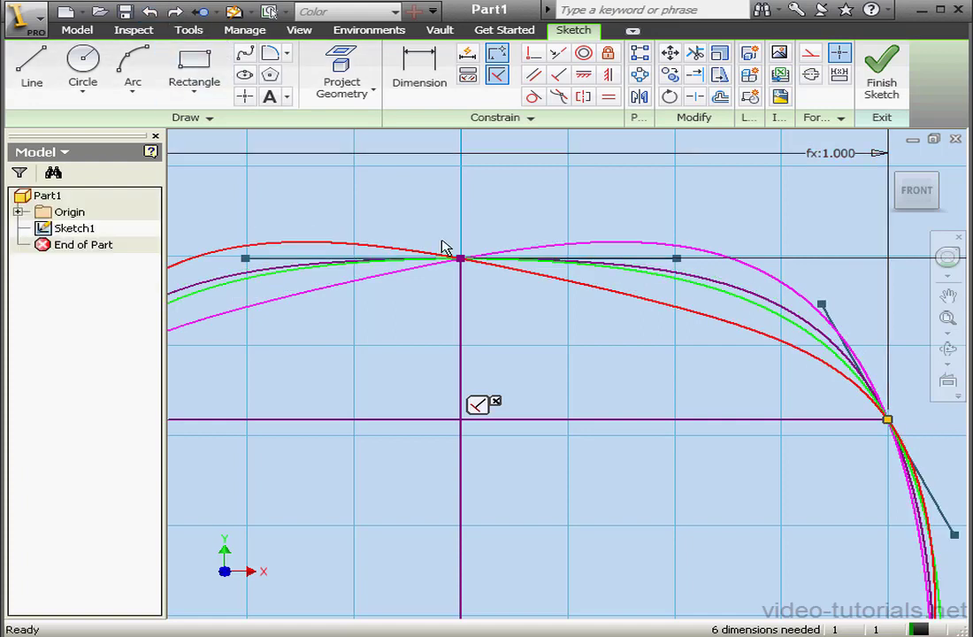
Apply a Coincident constraint between the horizontal line's midpoint and the vertical line's midpoint to recentre the horizontal line.
scroll(542, 322, "down", 5)
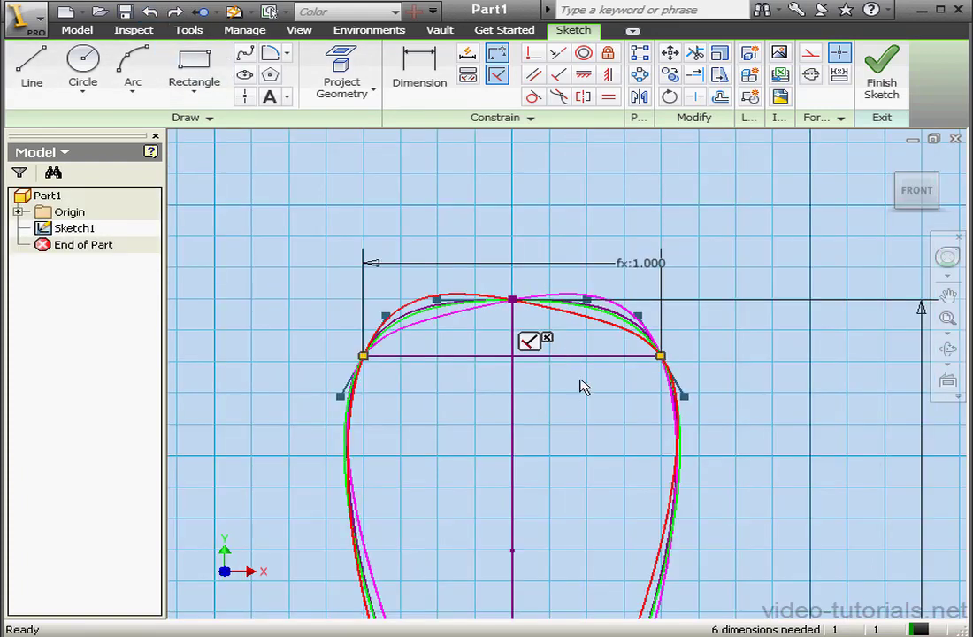
middle_click_drag(583, 387, 549, 274)
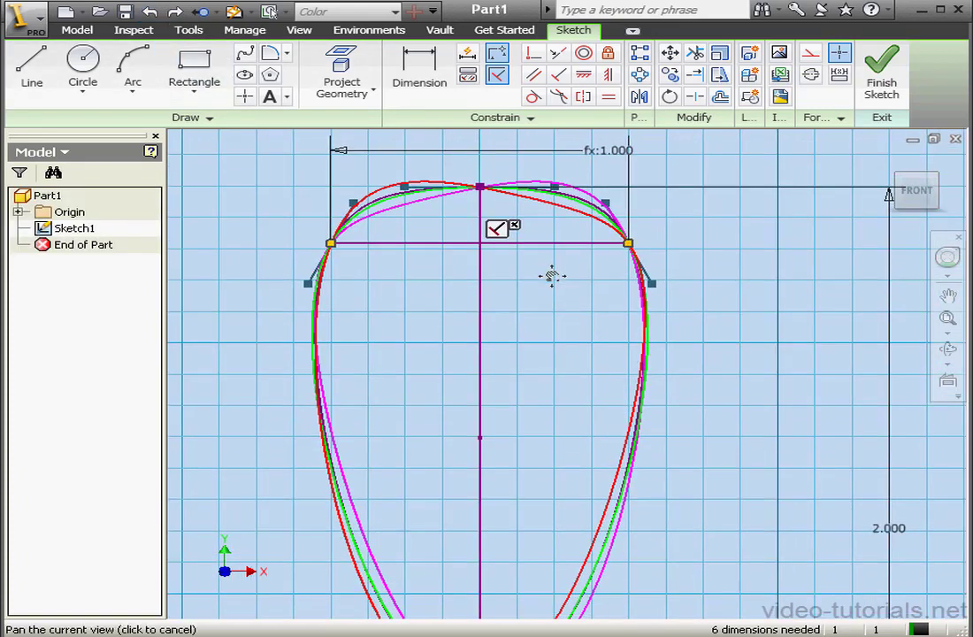
left_click(555, 80)
left_click(480, 244)
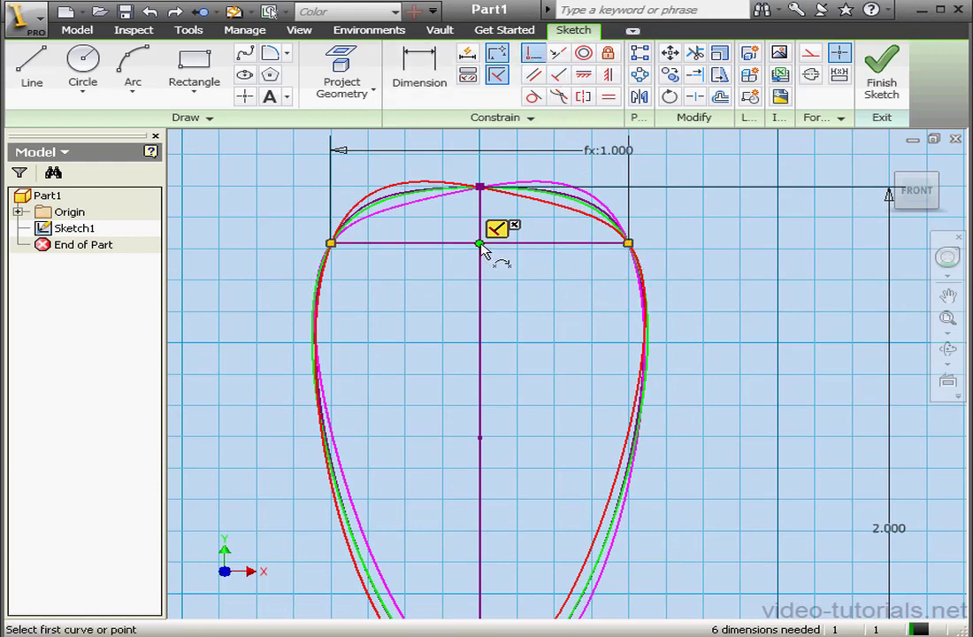
left_click(480, 436)
scroll(560, 404, "down", 1)
mouse_move(571, 345)
middle_mouse_down()
mouse_move(582, 313)
mouse_move(521, 452)
middle_mouse_up()
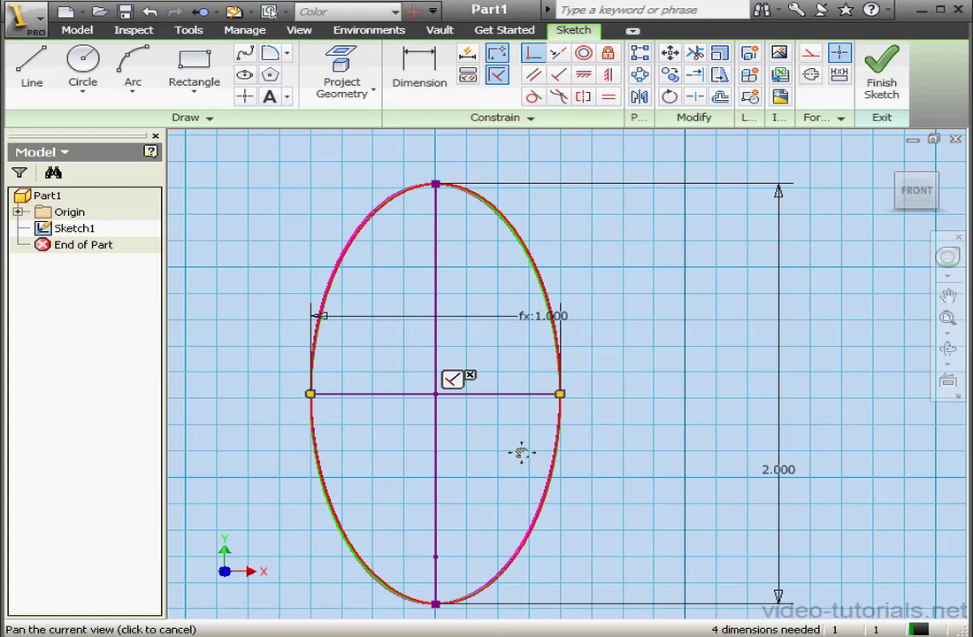
scroll(521, 451, "up", 2)
scroll(538, 419, "down", 3)
scroll(520, 405, "down", 1)
mouse_move(521, 406)
middle_mouse_down()
mouse_move(478, 432)
mouse_move(462, 376)
mouse_move(497, 391)
mouse_move(549, 511)
middle_mouse_up()
right_click(595, 352)
left_click(662, 358)
Draw a horizontal line about 0.53 in long leftward from the oval's top point, parallel to the horizontal construction line.
scroll(497, 378, "up", 2)
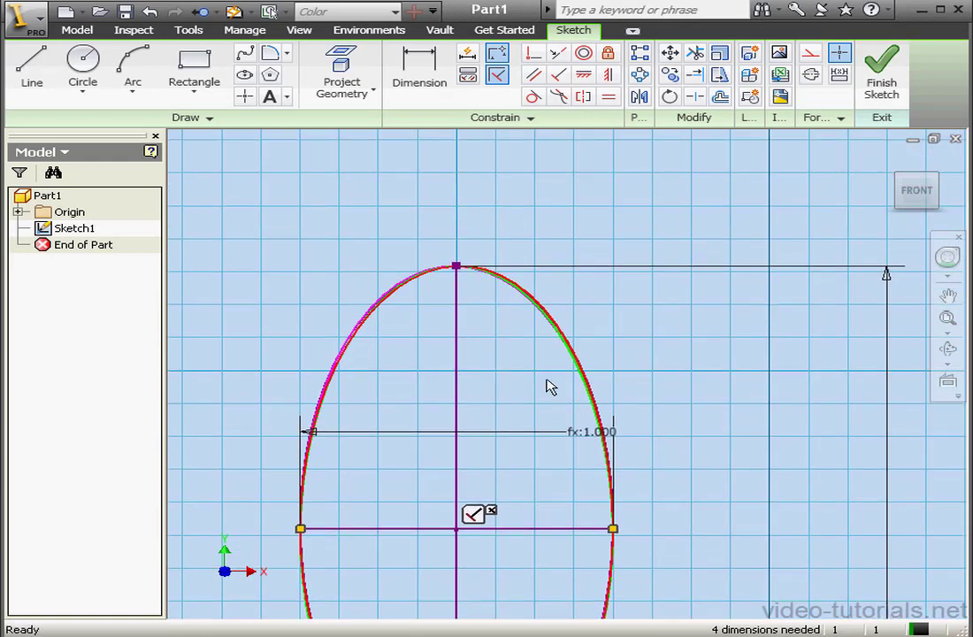
scroll(548, 385, "up", 2)
middle_click_drag(549, 386, 578, 320)
scroll(580, 322, "down", 2)
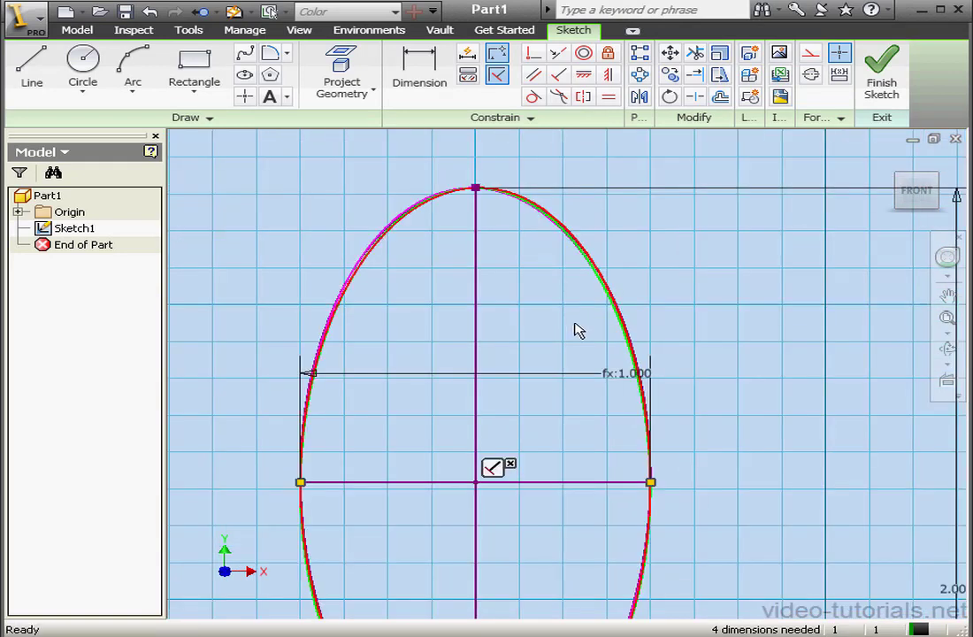
left_click(32, 70)
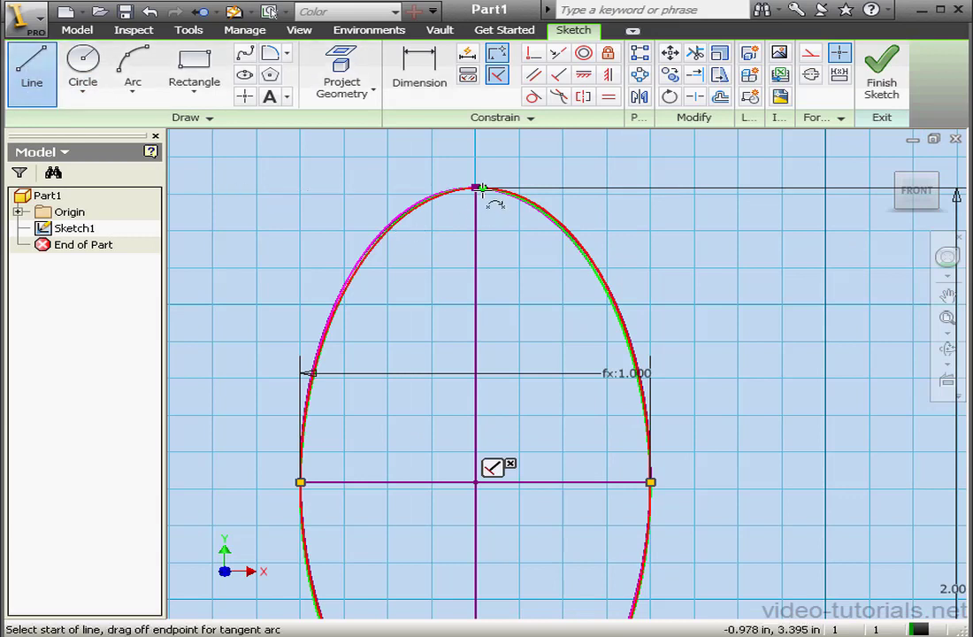
left_click(476, 188)
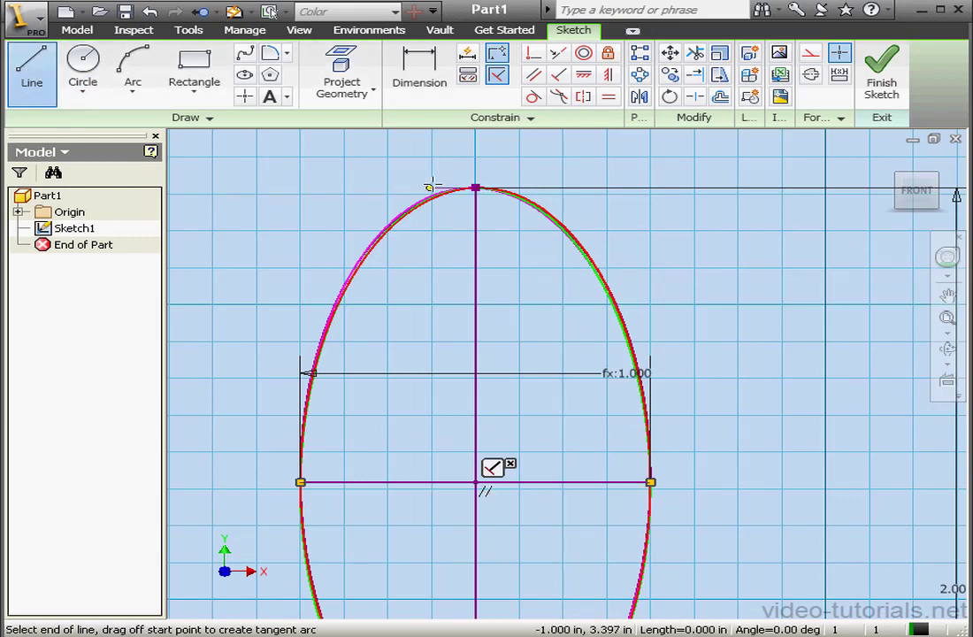
left_click(291, 189)
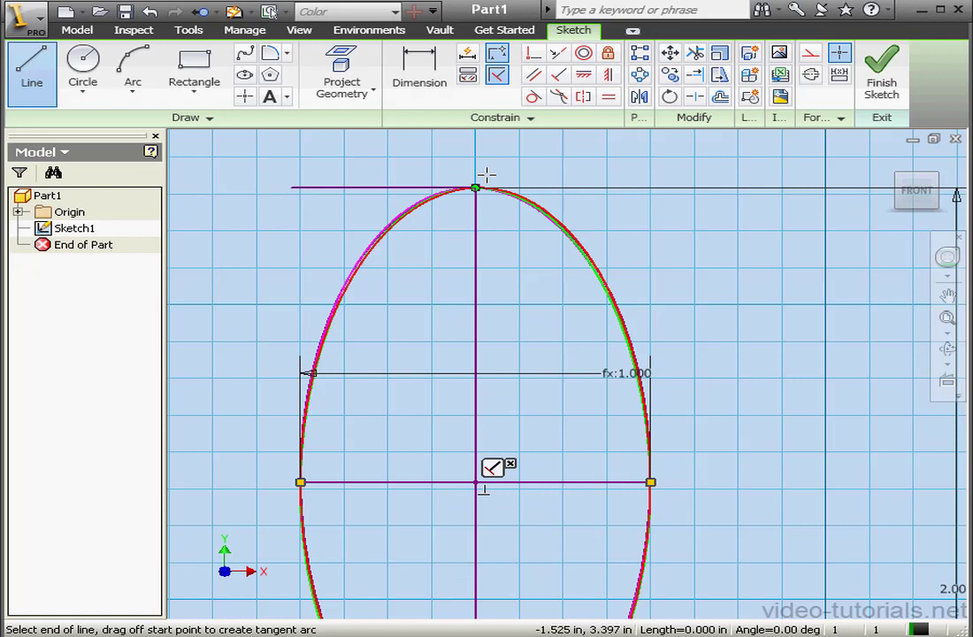
right_click(495, 155)
left_click(553, 165)
Draw a short vertical line straight down from the right end of the horizontal construction line.
left_click(37, 89)
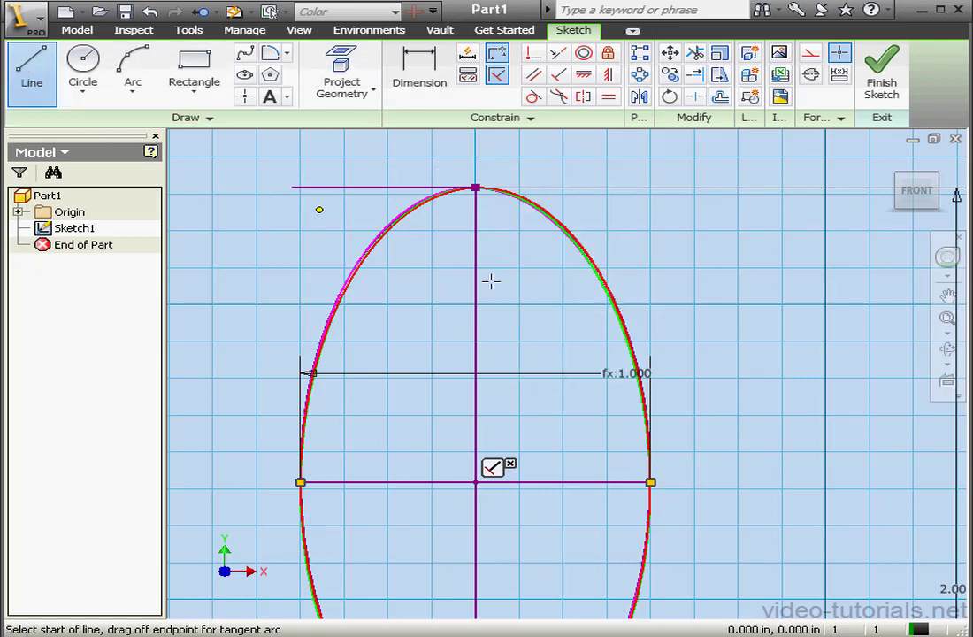
left_click(651, 482)
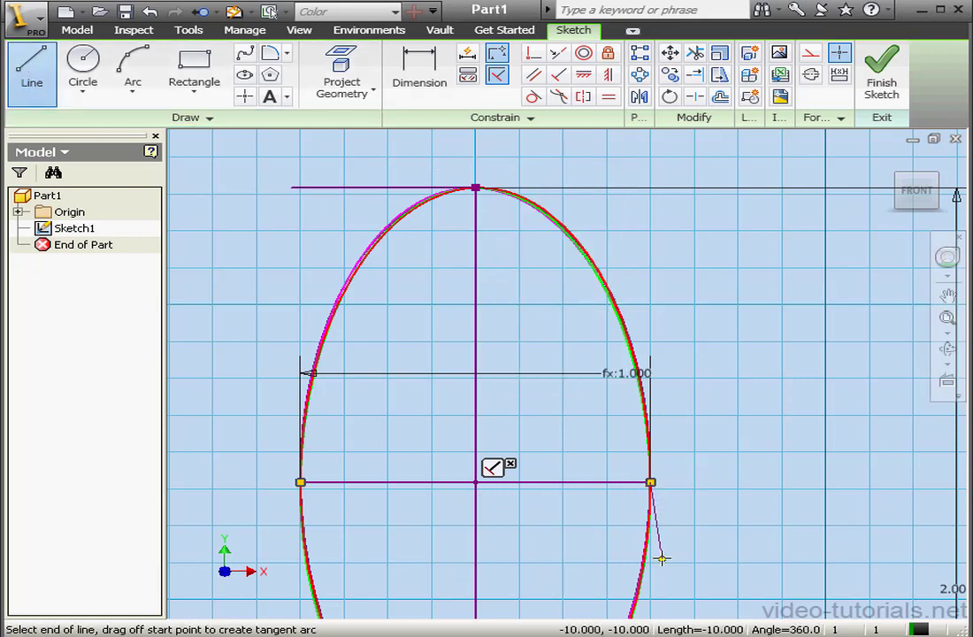
left_click(650, 577)
right_click(680, 559)
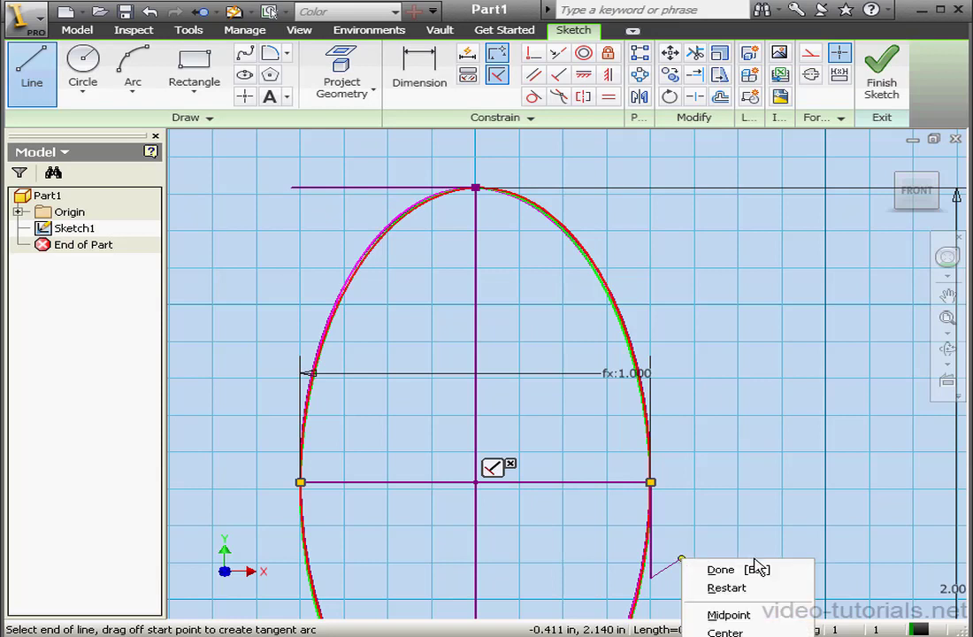
left_click(752, 568)
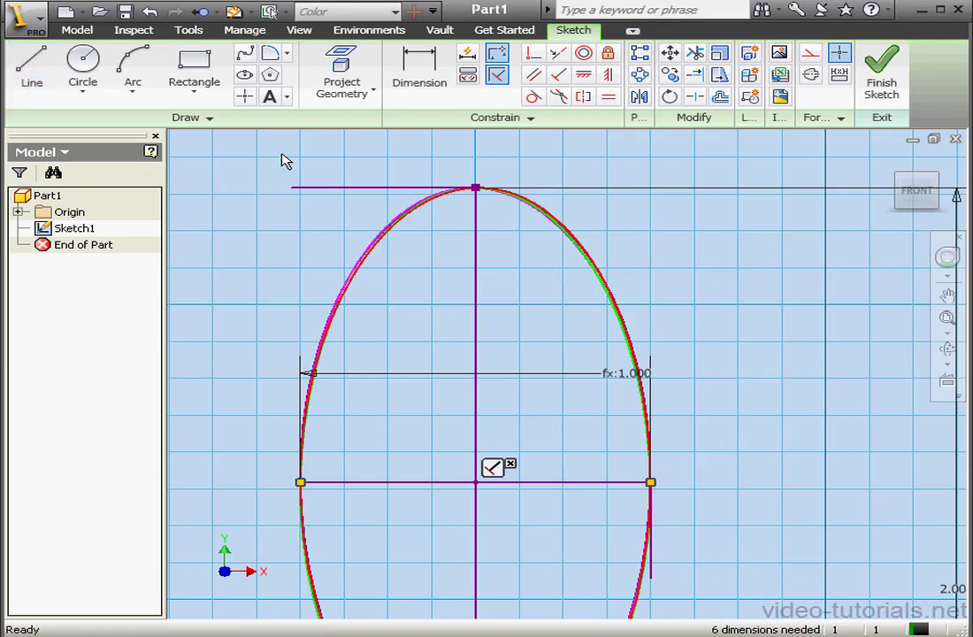
Draw an open two-point spline from the oval's top point to the right end of the horizontal construction line.
left_click(245, 53)
left_click(476, 188)
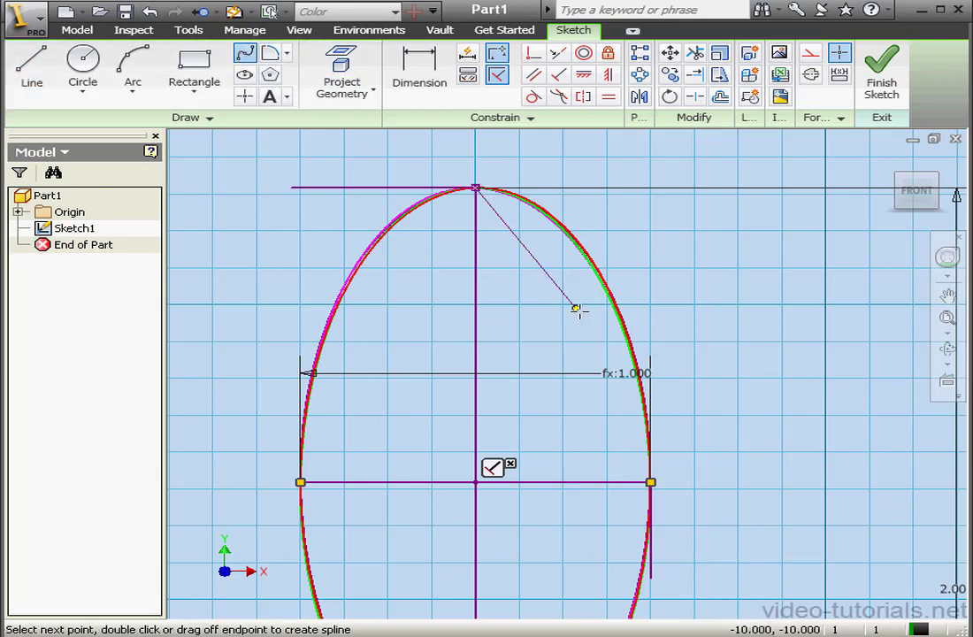
left_click(650, 482)
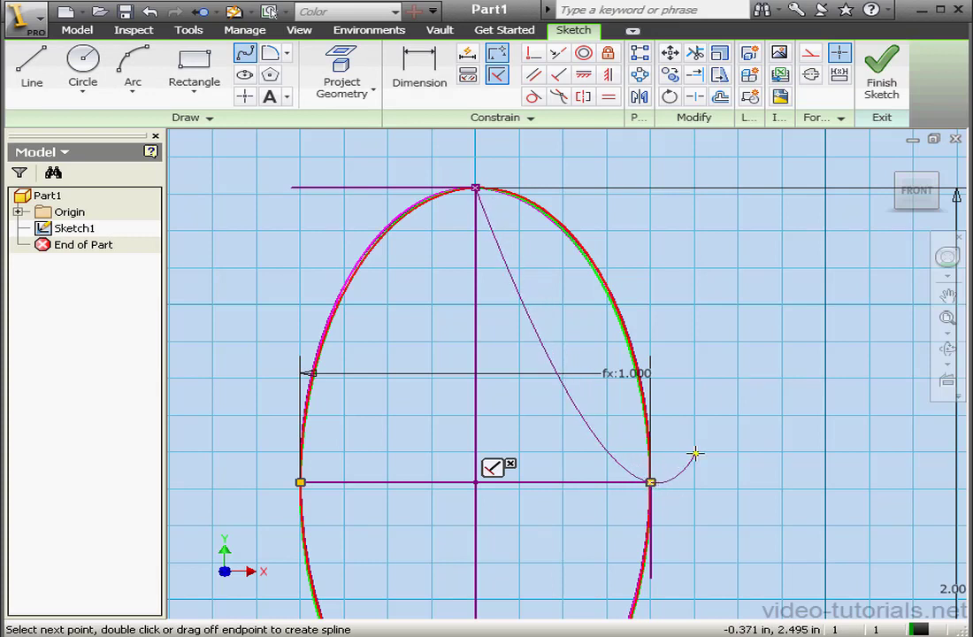
right_click(695, 452)
left_click(737, 460)
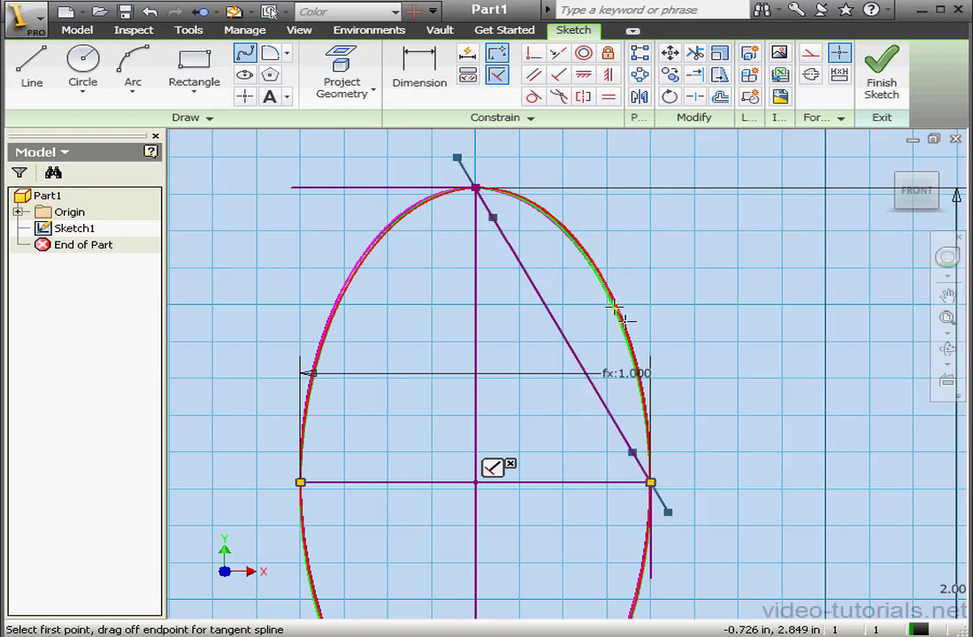
right_click(652, 270)
left_click(688, 281)
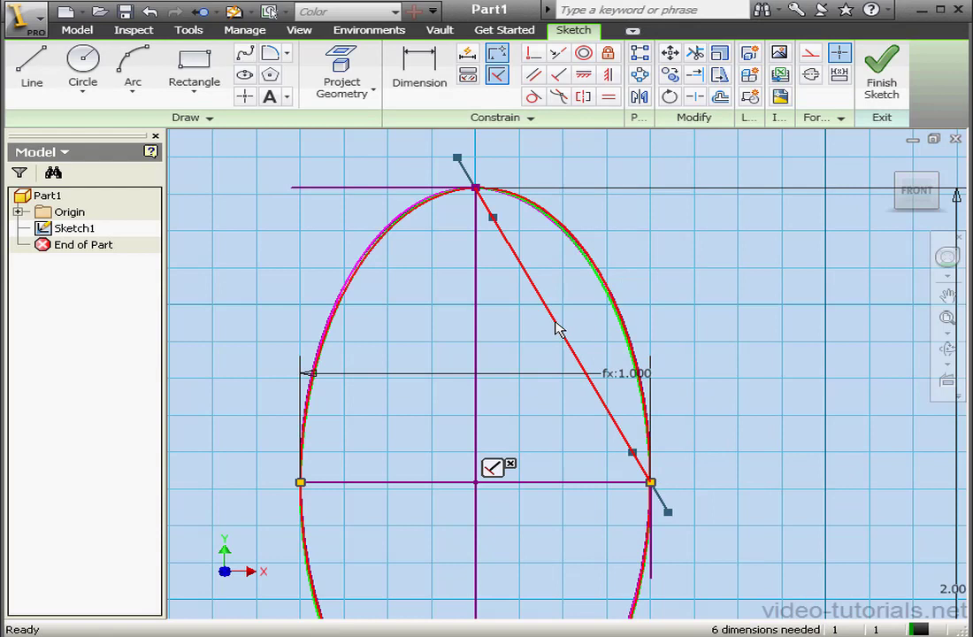
Set the line color of the new two-point spline to Black in its geometry properties.
right_click(557, 328)
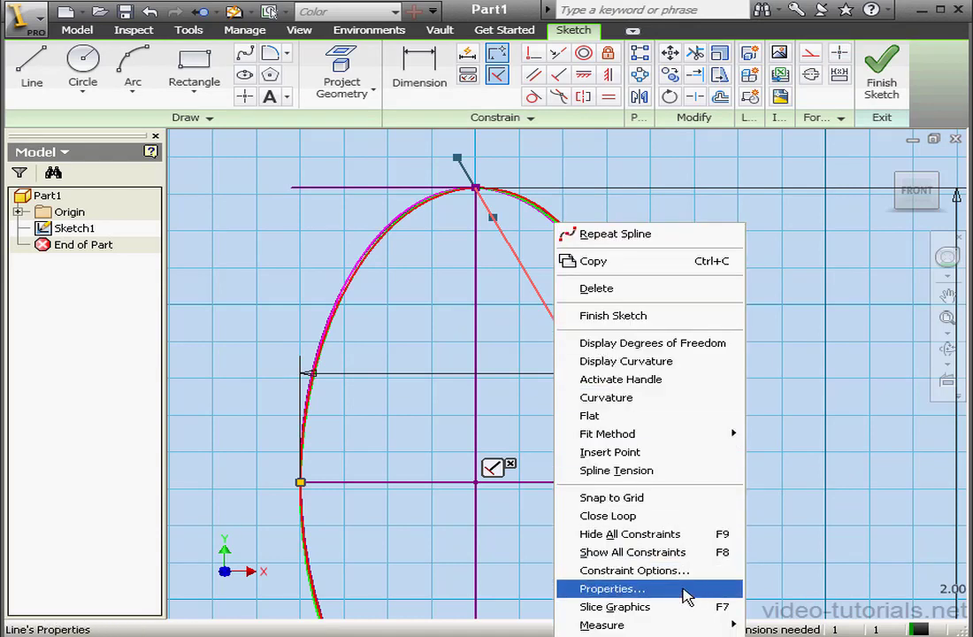
left_click(683, 590)
left_click(715, 84)
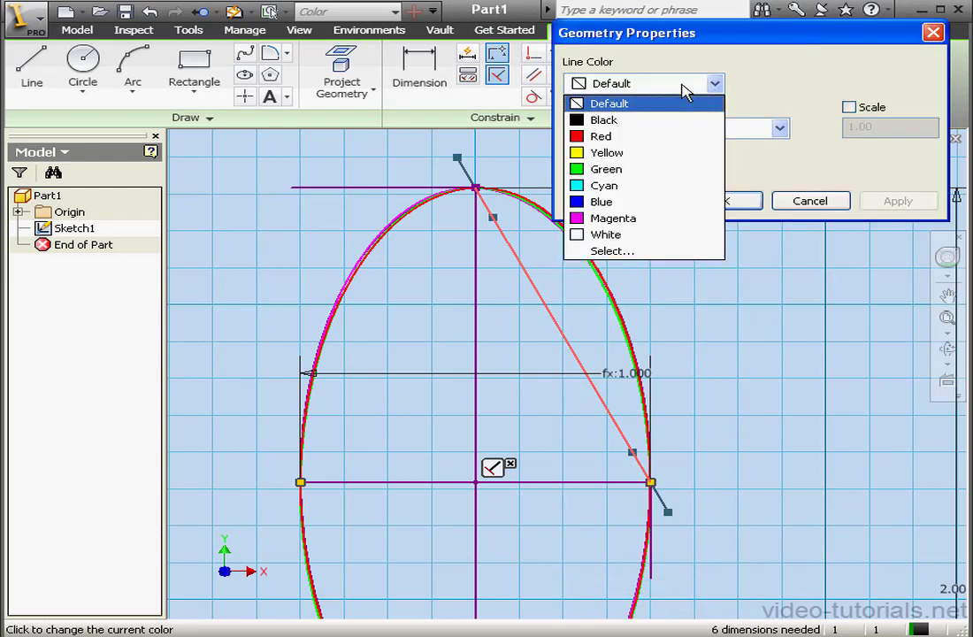
left_click(667, 122)
left_click(897, 201)
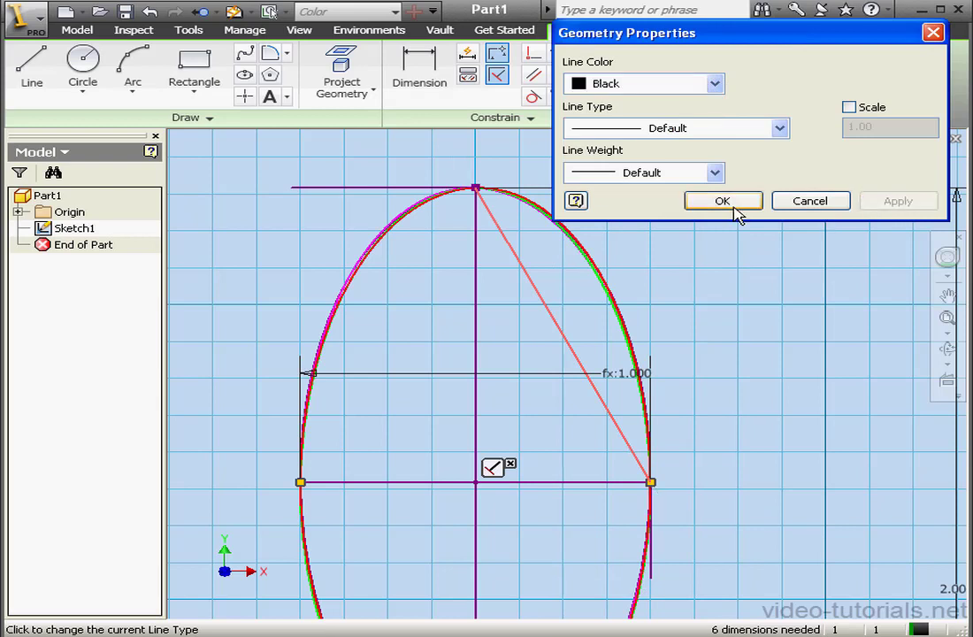
left_click(724, 202)
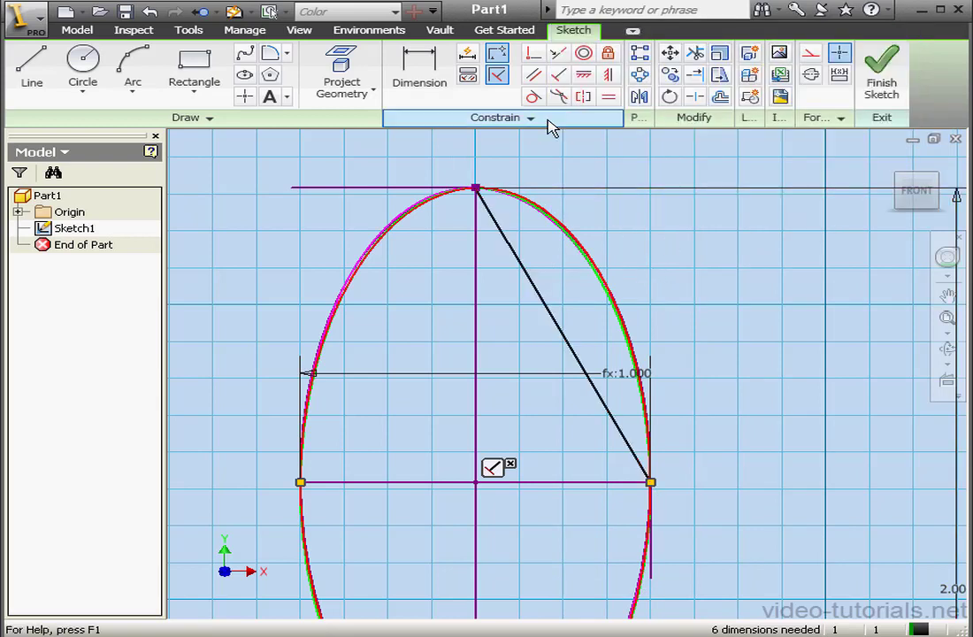
Apply Tangent constraints between the black spline and both guide lines, the horizontal one at the oval's top and the short vertical one.
left_click(532, 96)
left_click(512, 244)
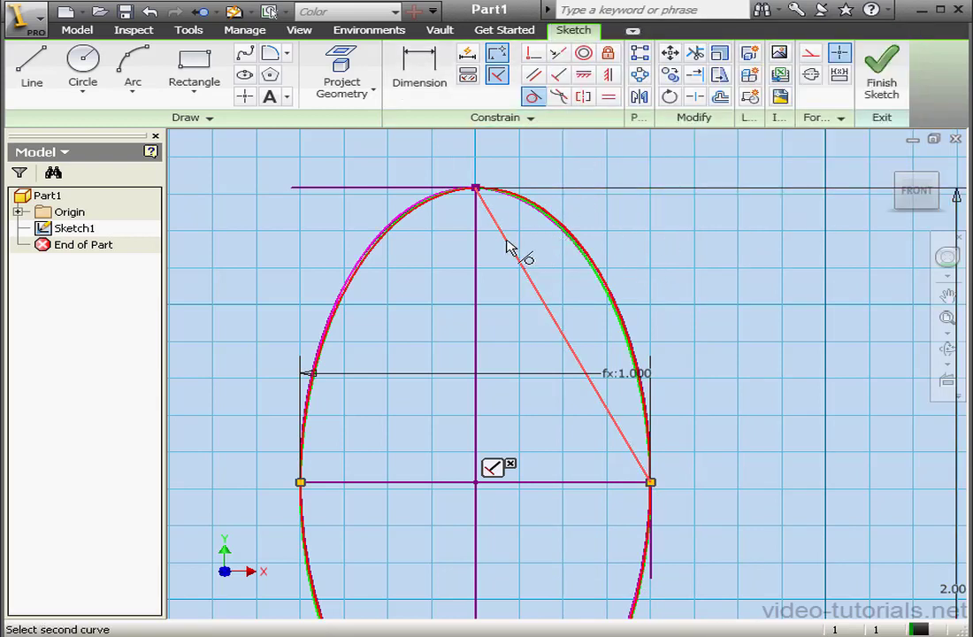
left_click(415, 191)
left_click(672, 371)
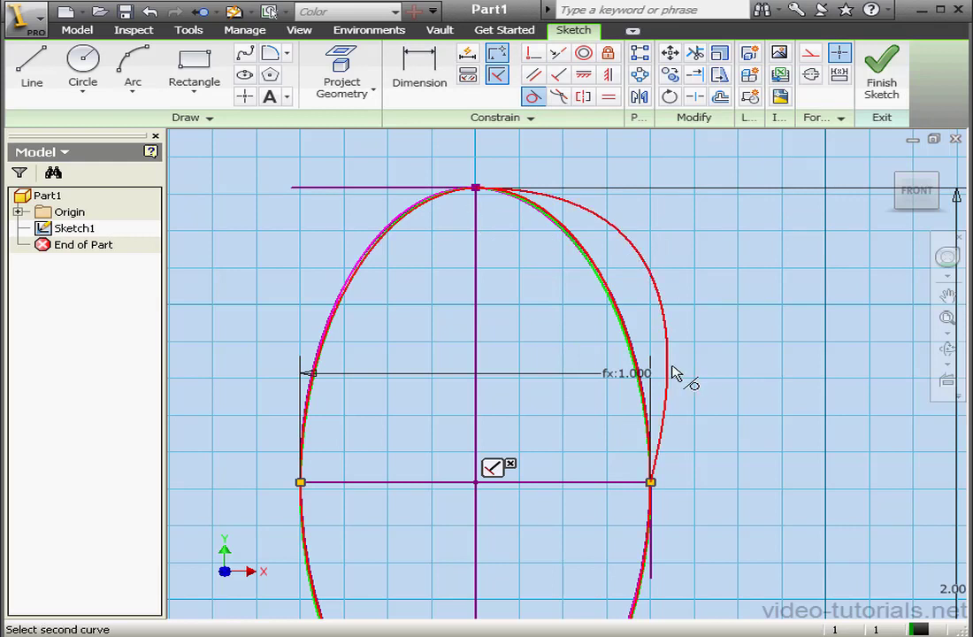
left_click(655, 569)
right_click(717, 362)
left_click(782, 364)
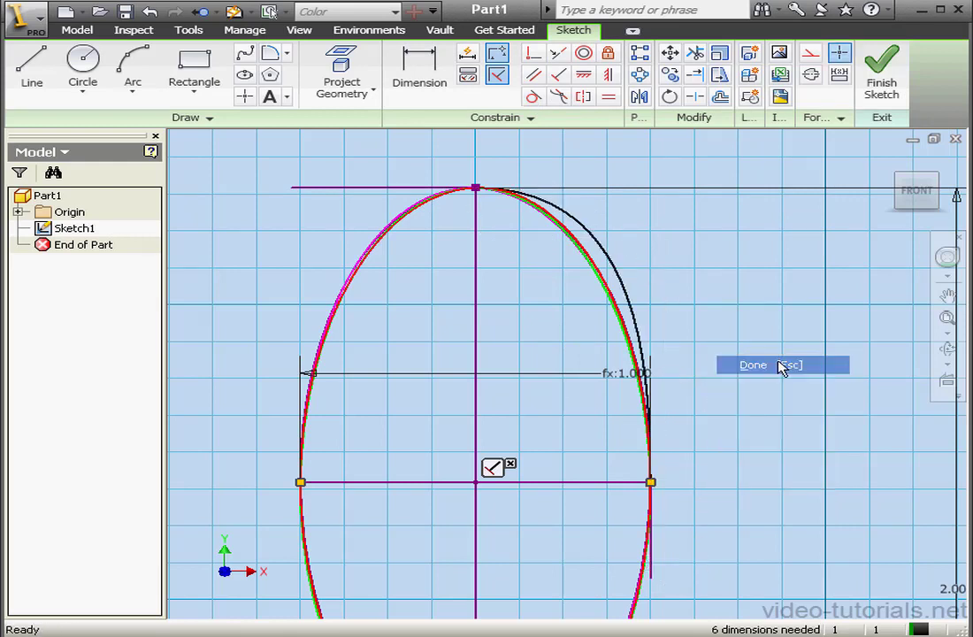
Draw a second open two-point spline from the right end of the horizontal construction line to the oval's top point.
left_click(245, 53)
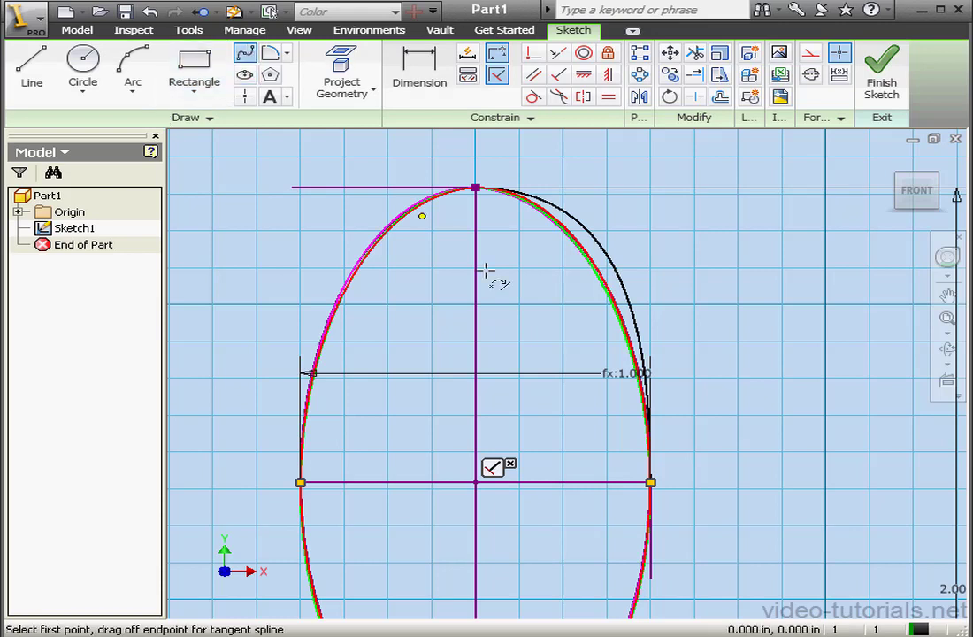
left_click(650, 482)
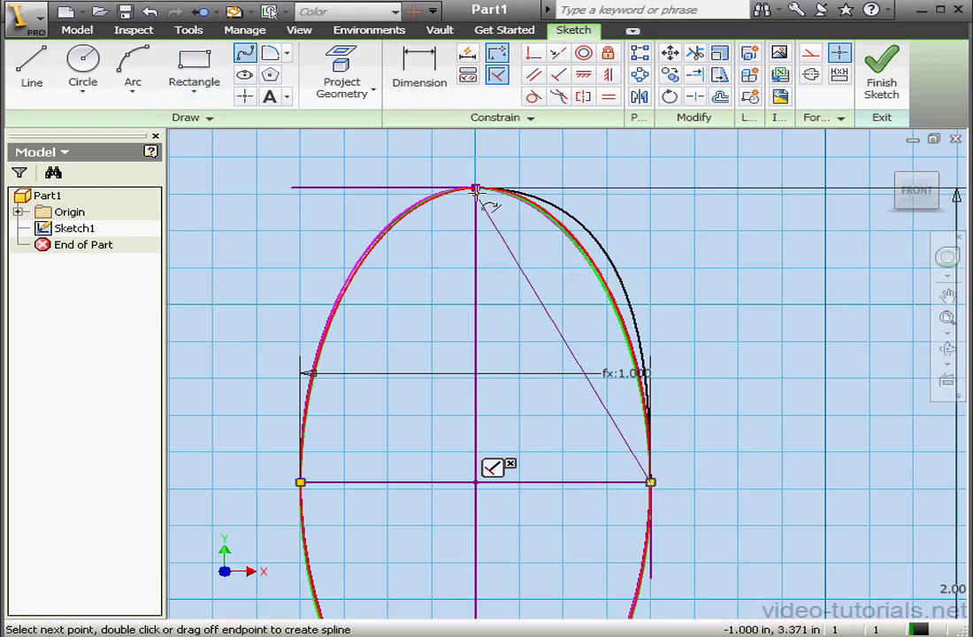
left_click(476, 187)
right_click(516, 241)
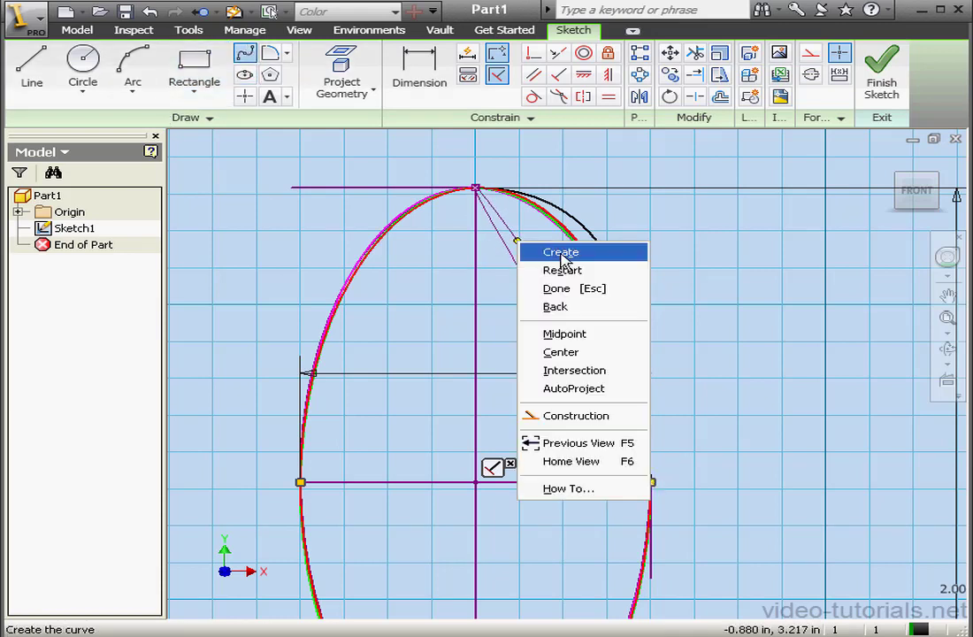
left_click(560, 252)
right_click(600, 292)
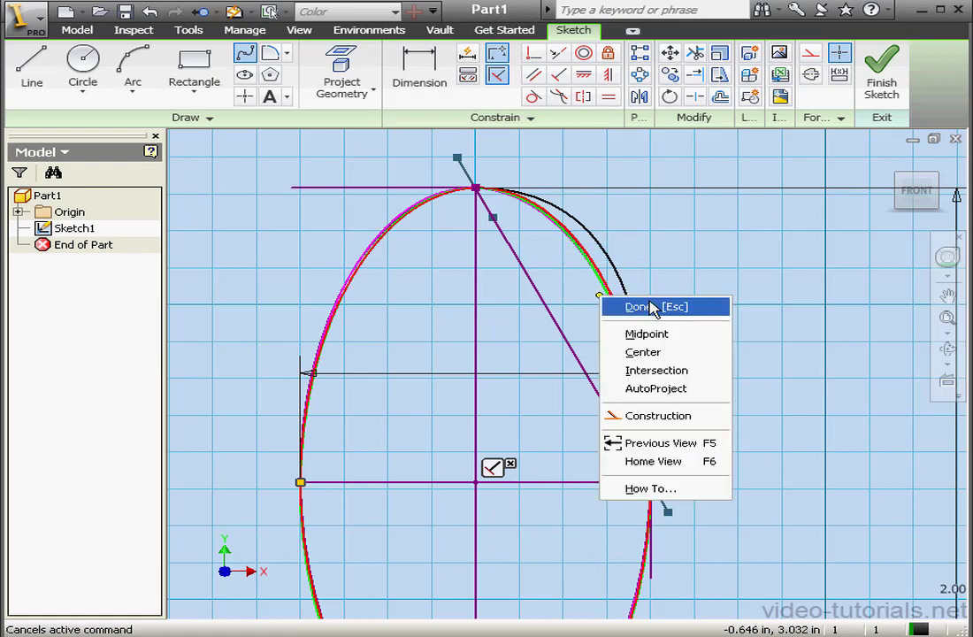
left_click(614, 306)
Change the second two-point spline's line color to Yellow in its geometry properties.
right_click(564, 333)
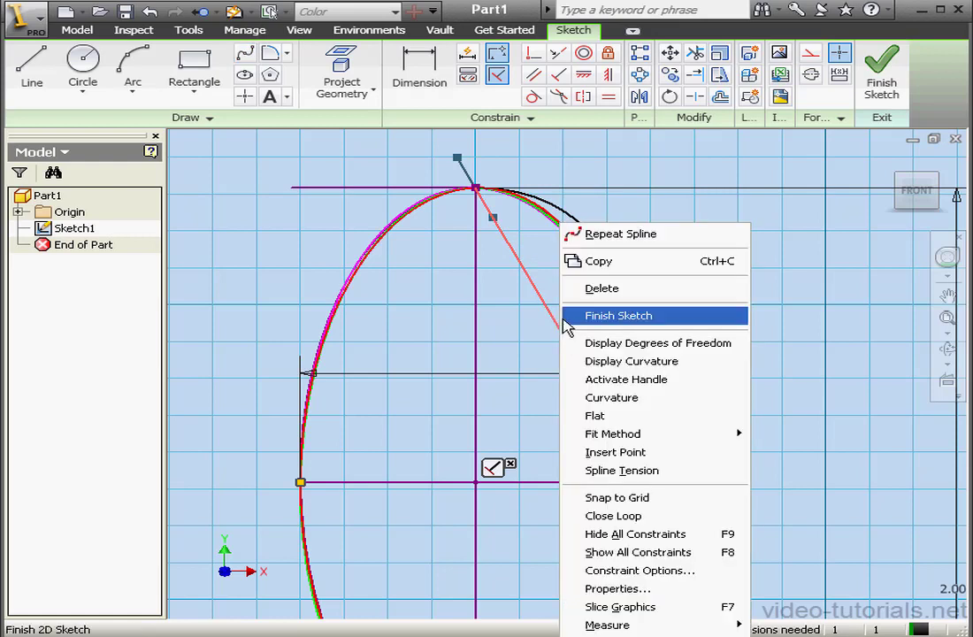
left_click(683, 586)
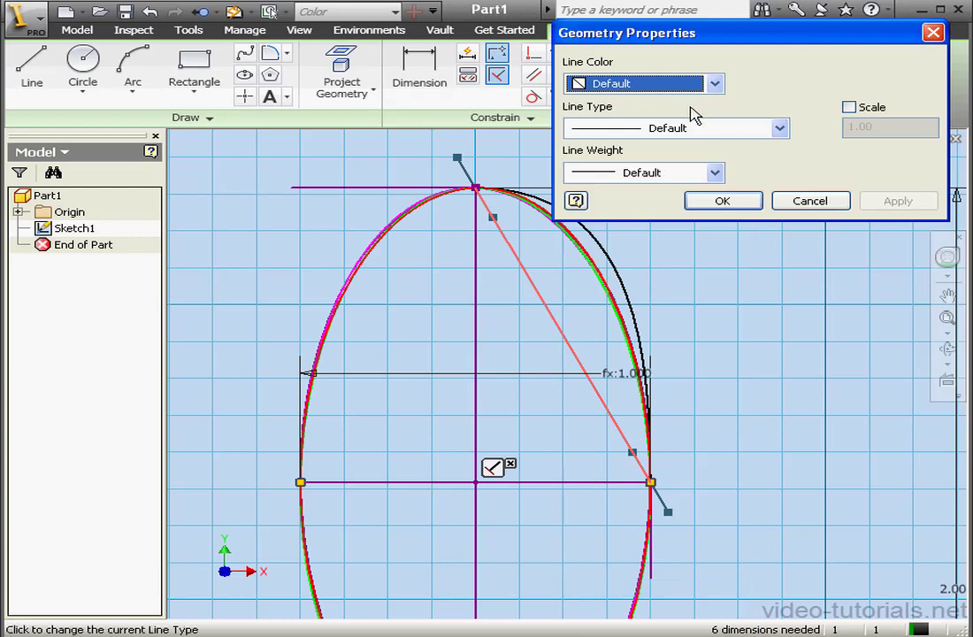
left_click(714, 85)
left_click(654, 154)
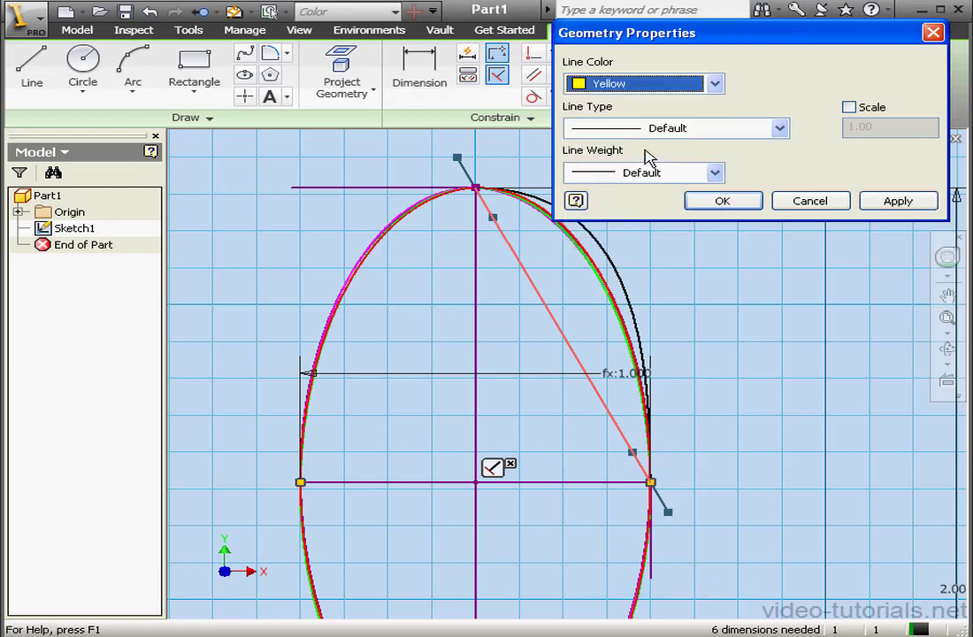
left_click(889, 208)
left_click(728, 207)
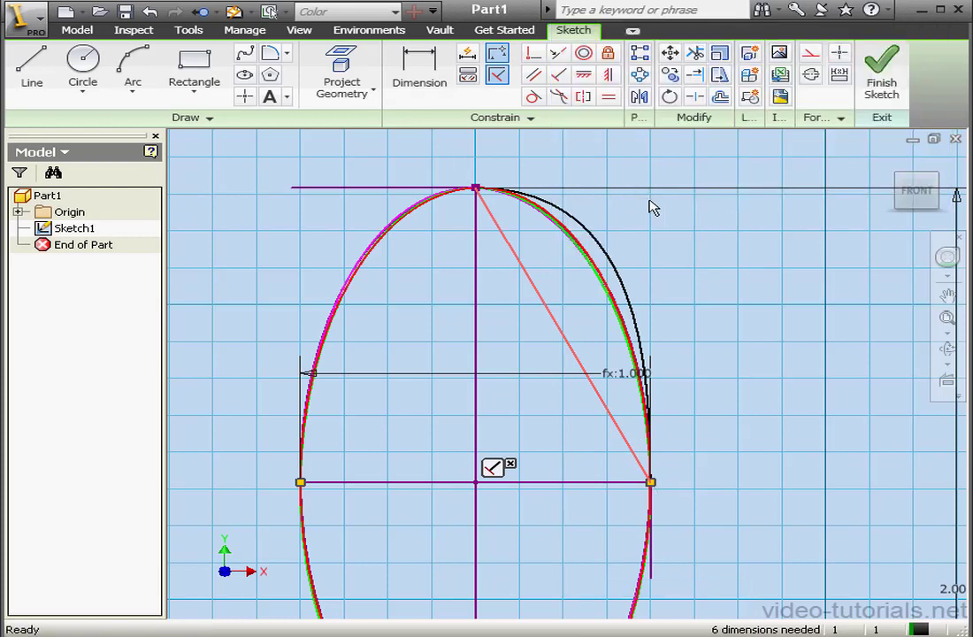
Apply Smooth (G2) constraints between the yellow spline and both the horizontal top guide line and the short vertical guide line.
left_click(558, 96)
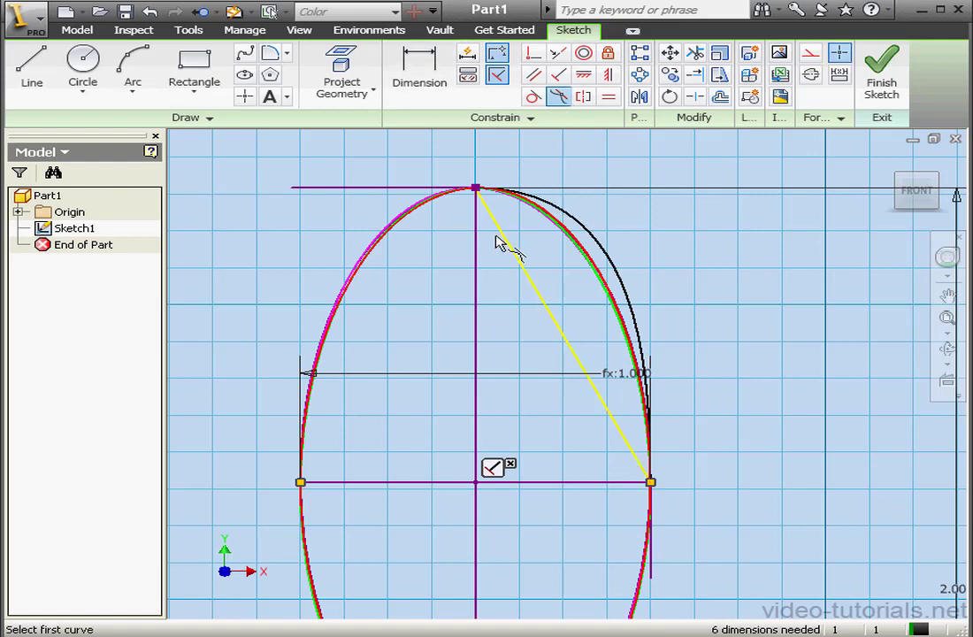
left_click(504, 235)
left_click(435, 187)
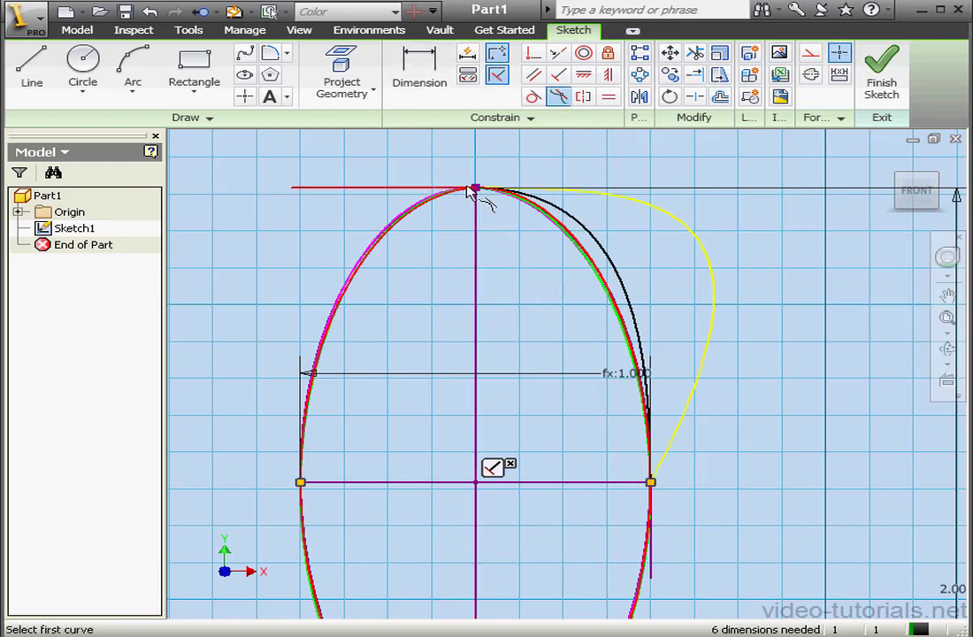
left_click(684, 421)
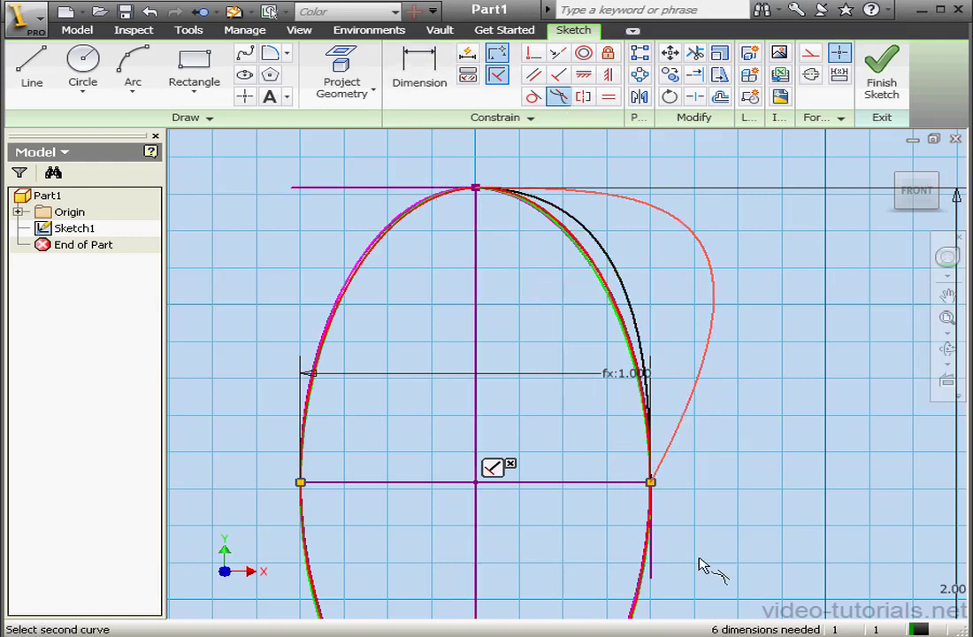
left_click(651, 568)
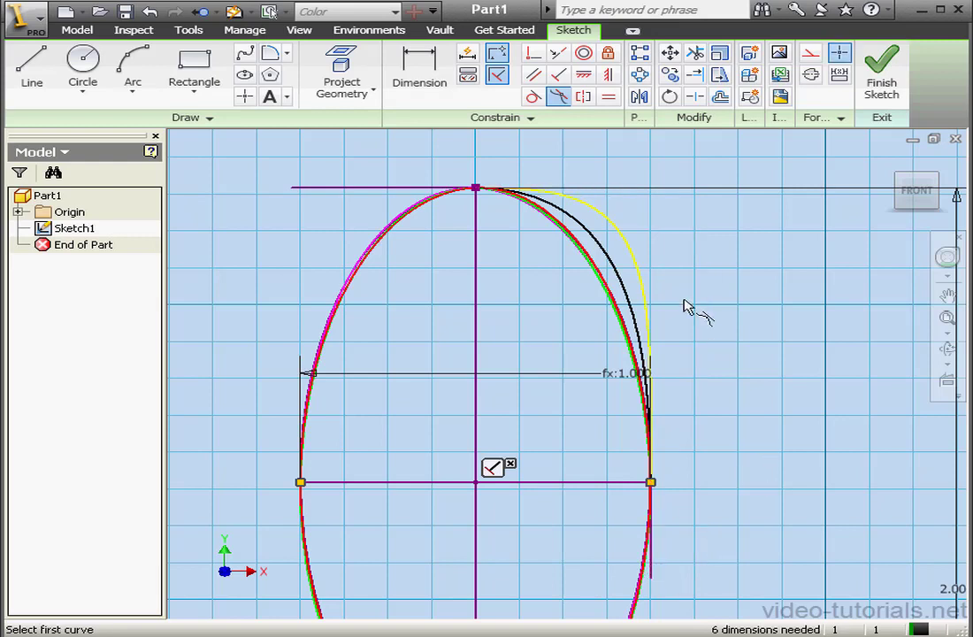
right_click(691, 224)
left_click(736, 231)
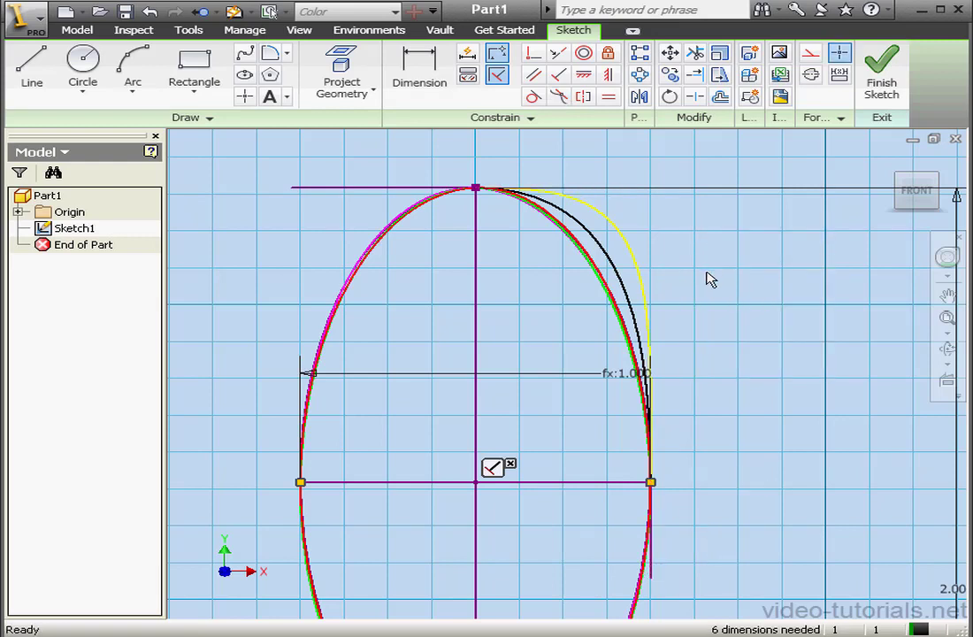
Display the curvature combs of the black and yellow quarter splines.
right_click(623, 283)
left_click(759, 346)
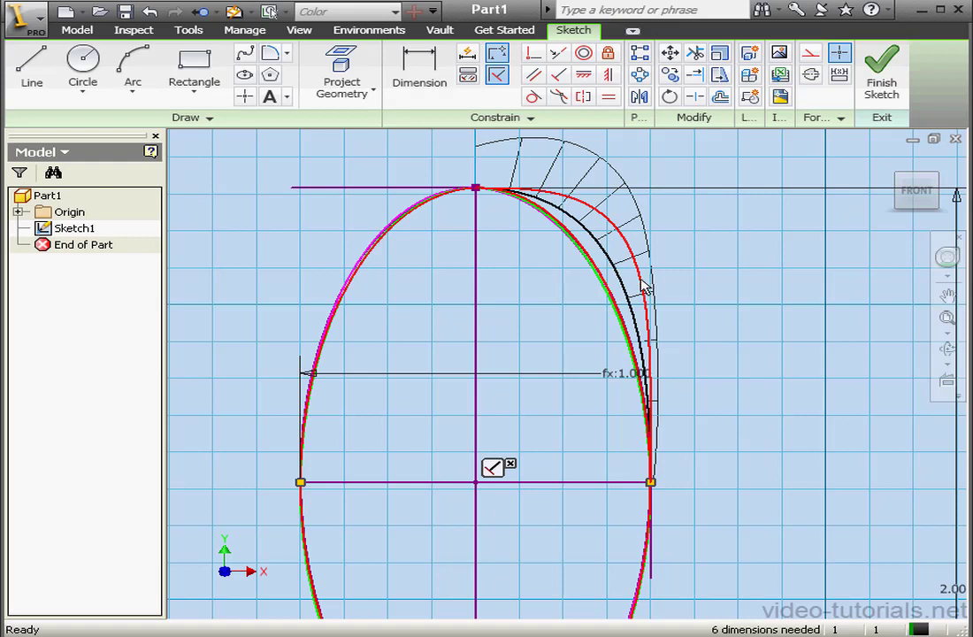
right_click(646, 285)
left_click(759, 345)
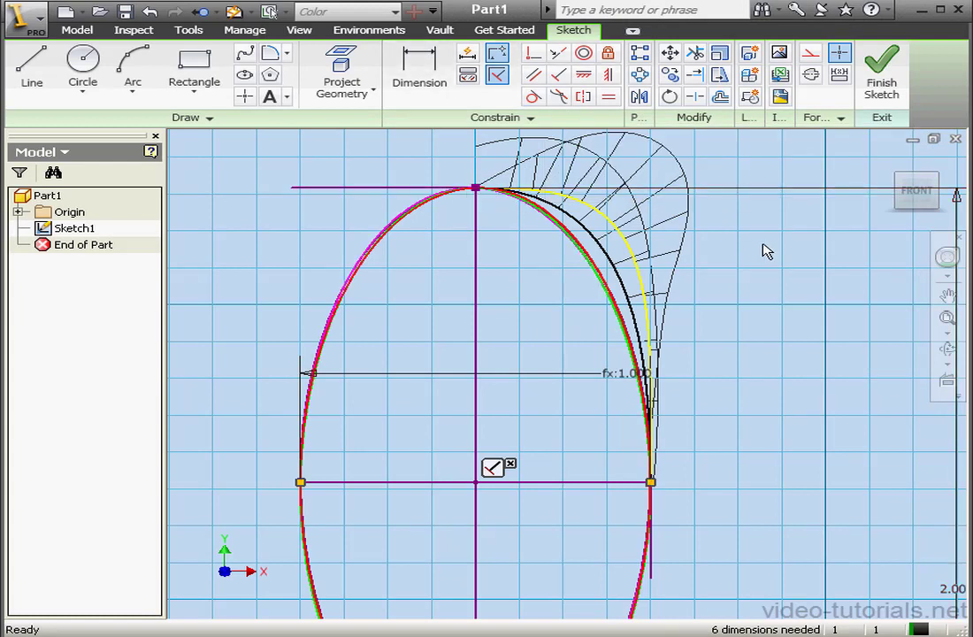
Draw an open three-point spline from the horizontal construction line's left end through the oval's top point to the line's right end.
left_click(244, 53)
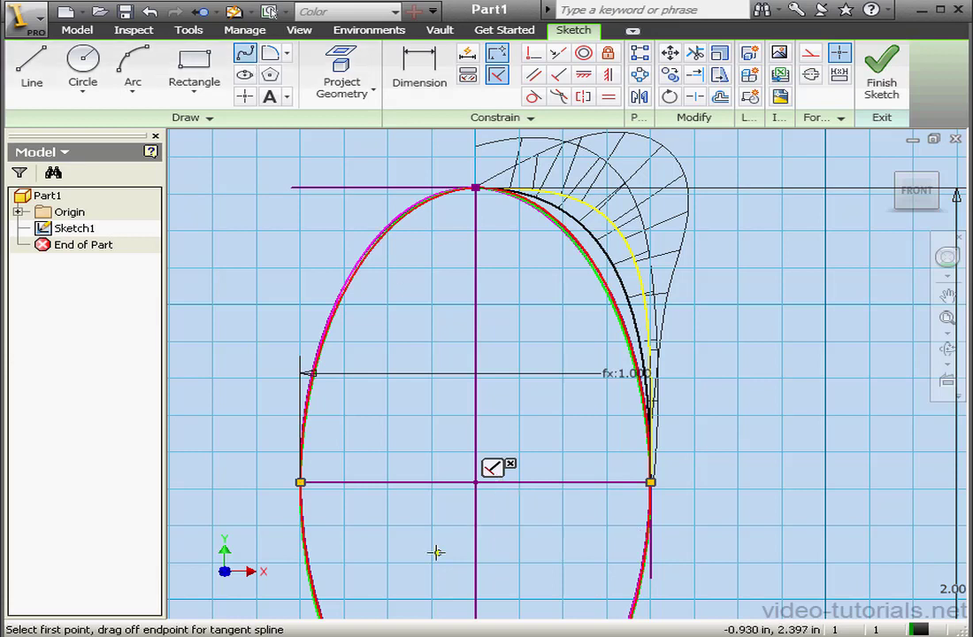
left_click(301, 482)
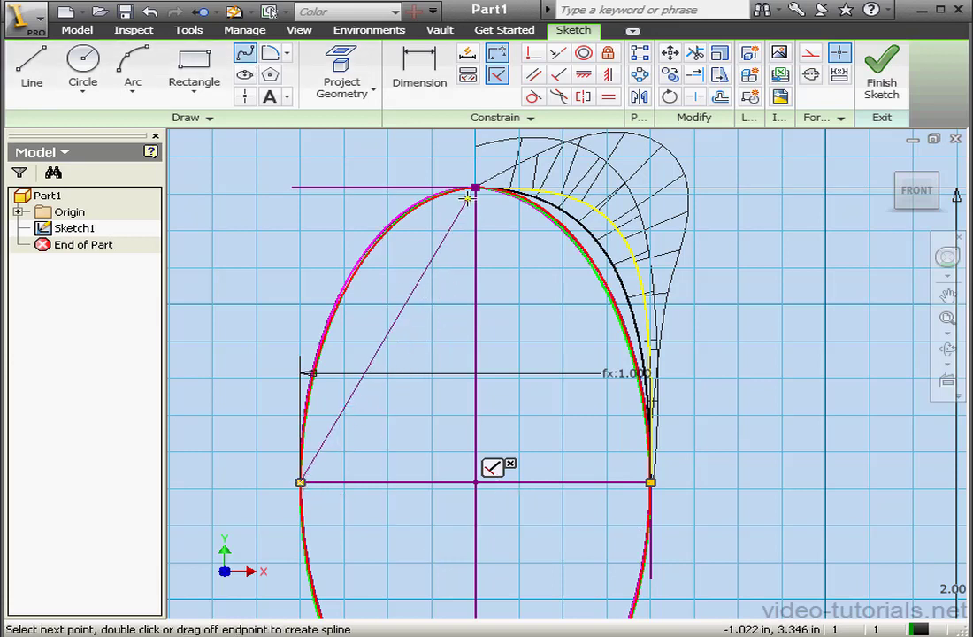
left_click(475, 188)
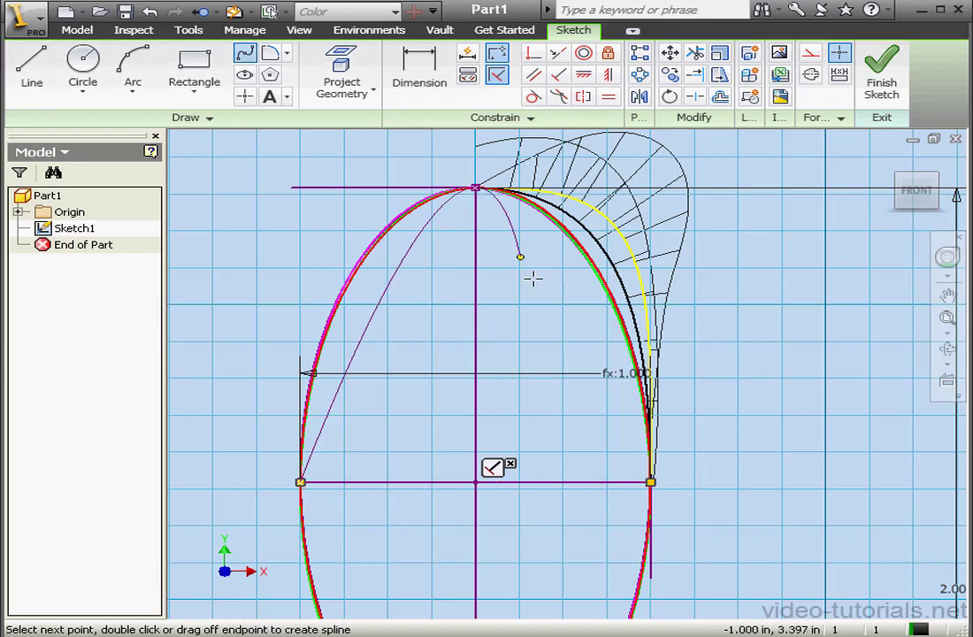
left_click(651, 482)
right_click(712, 422)
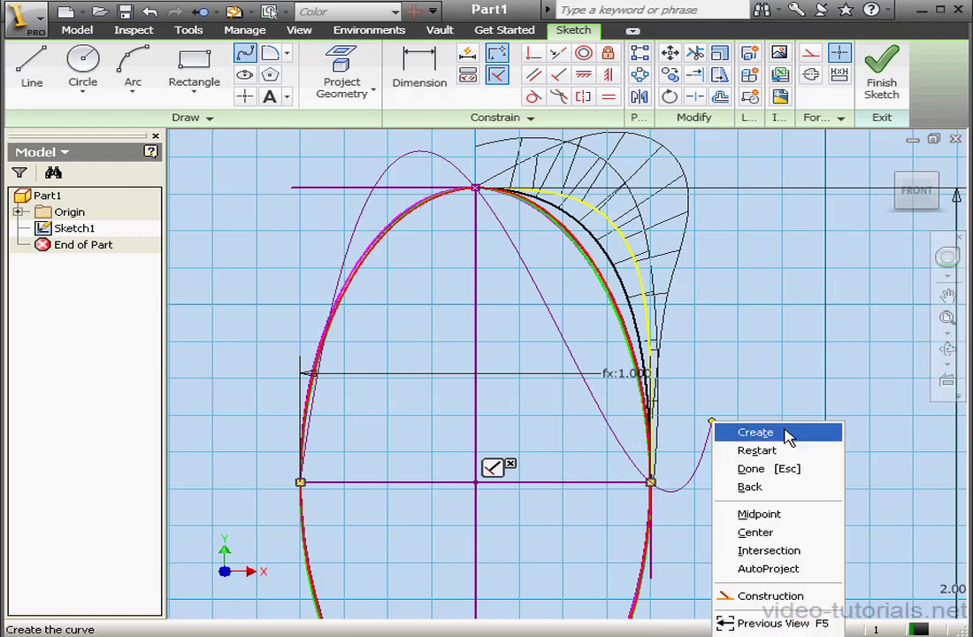
left_click(755, 433)
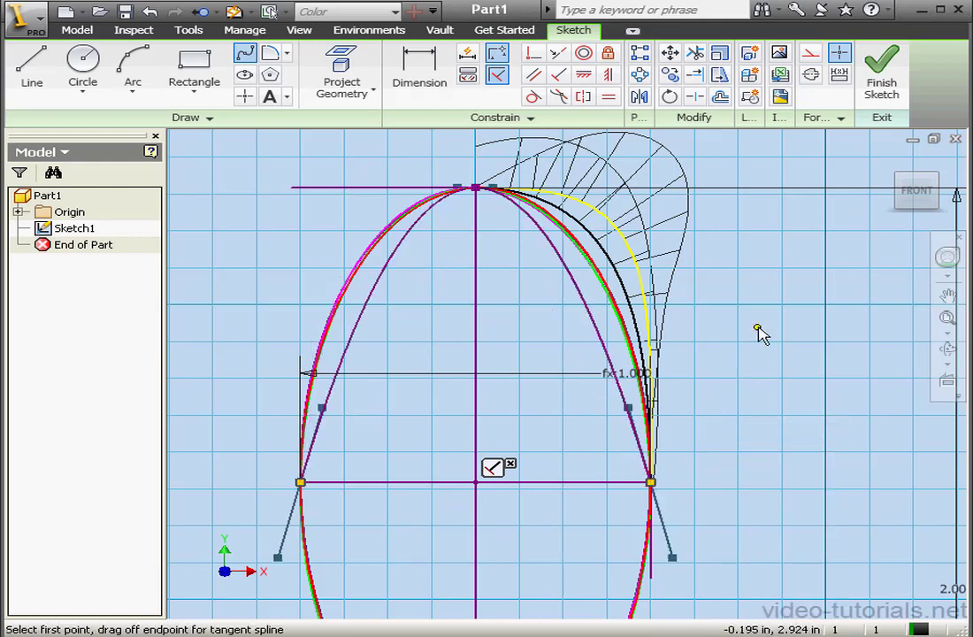
right_click(758, 329)
left_click(767, 338)
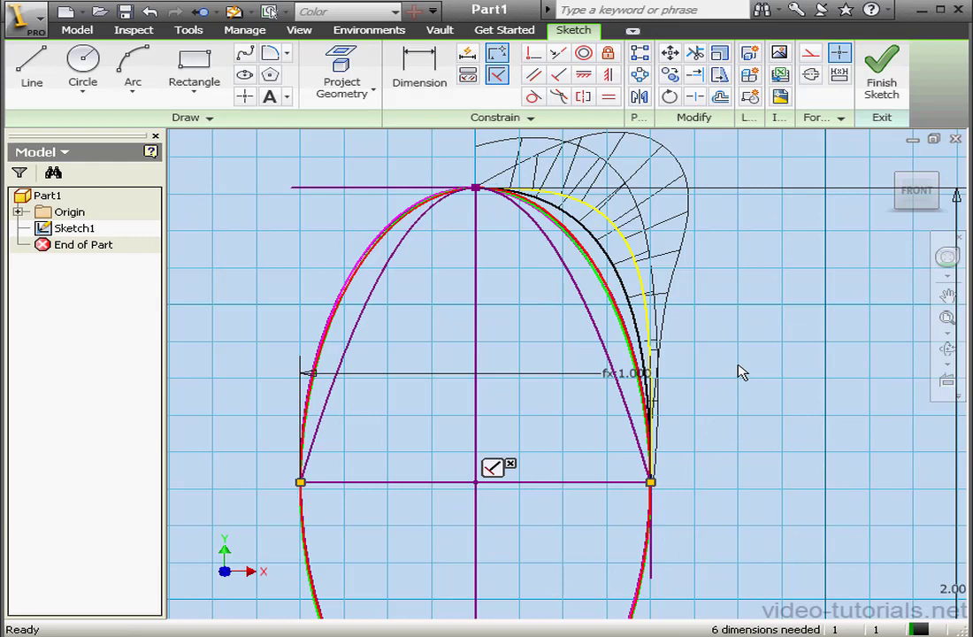
right_click(738, 371)
key("Escape")
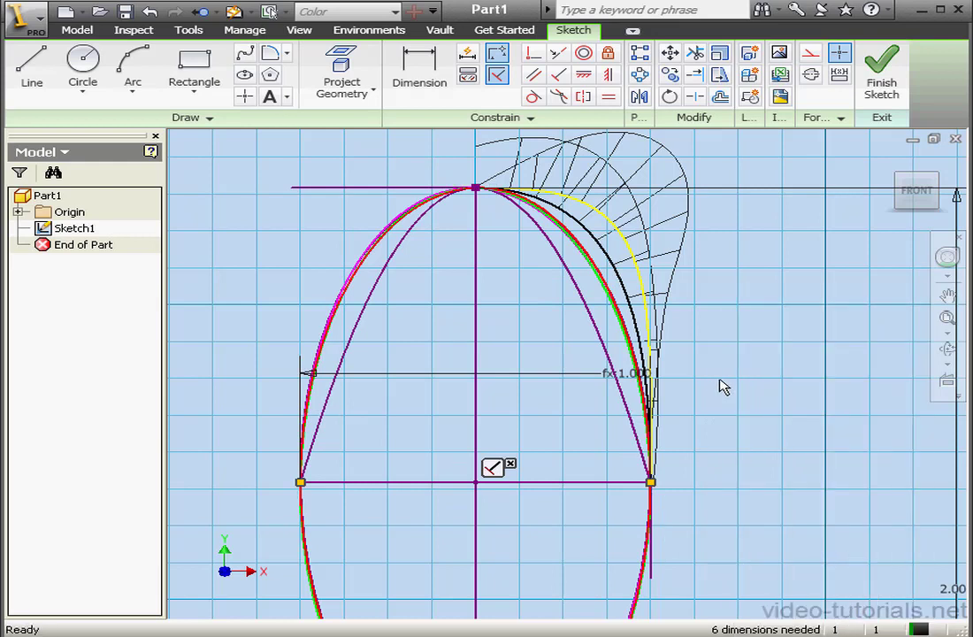